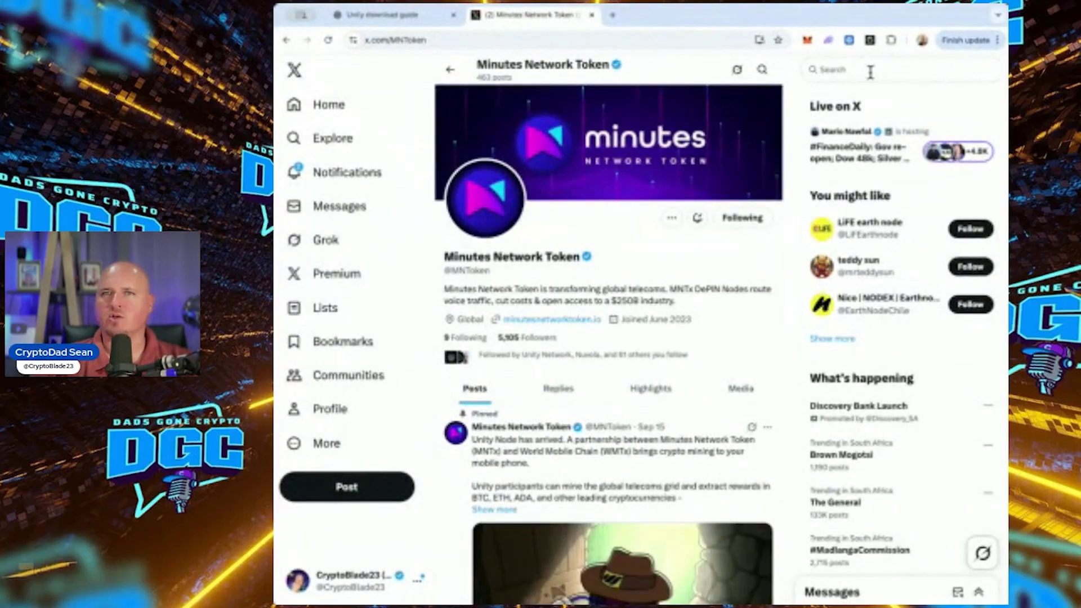
Step: Open the Minutes Network Token profile from recent searches, find the Nov 7 Unity Android APK post and select its download link
left_click(843, 63)
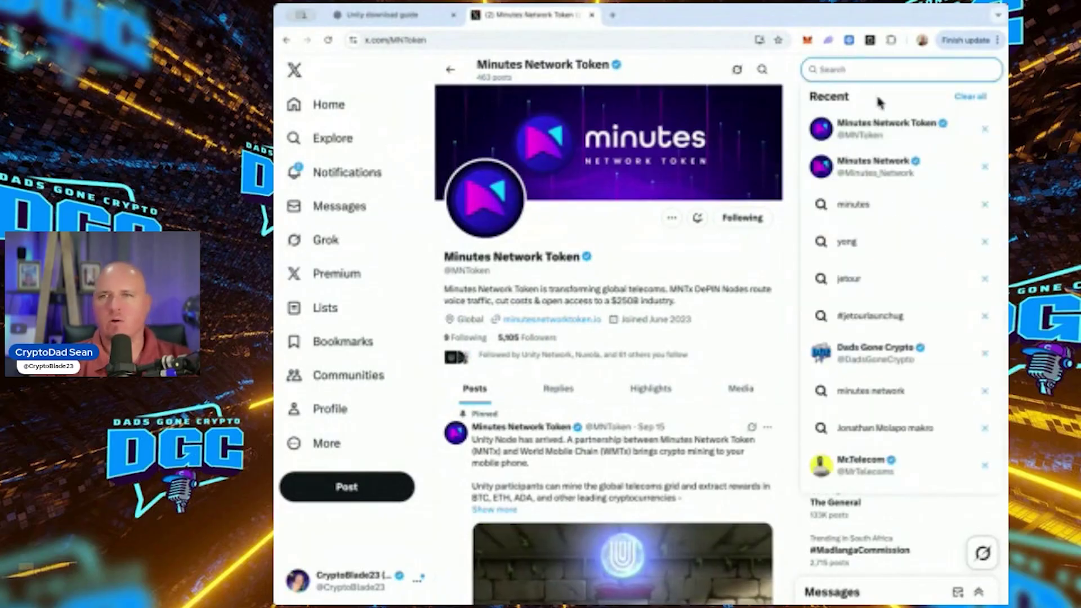
left_click(896, 136)
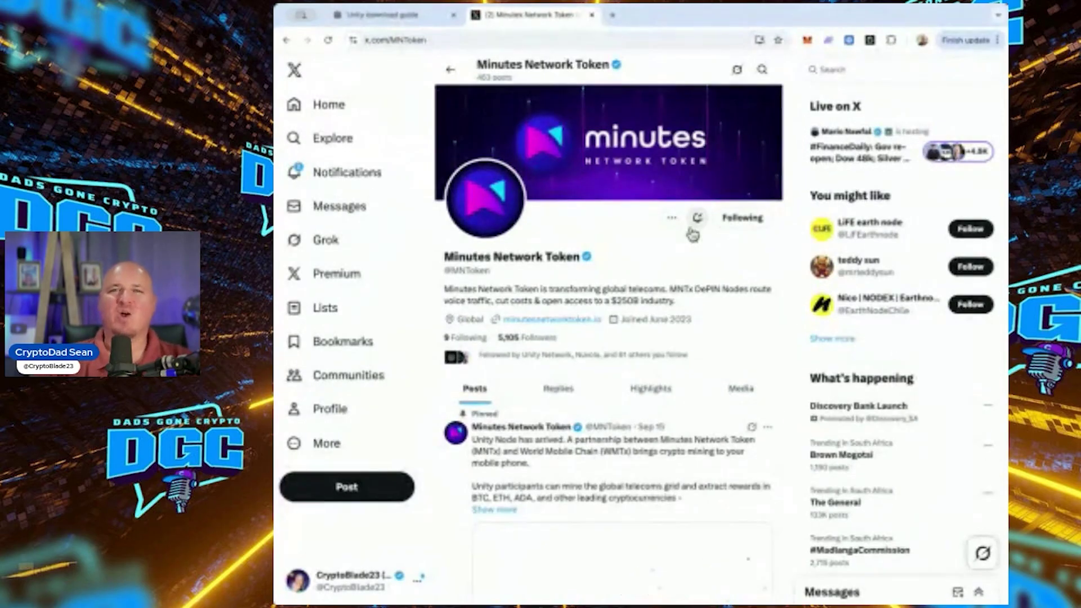
scroll(629, 389, "down", 2)
scroll(631, 392, "down", 6)
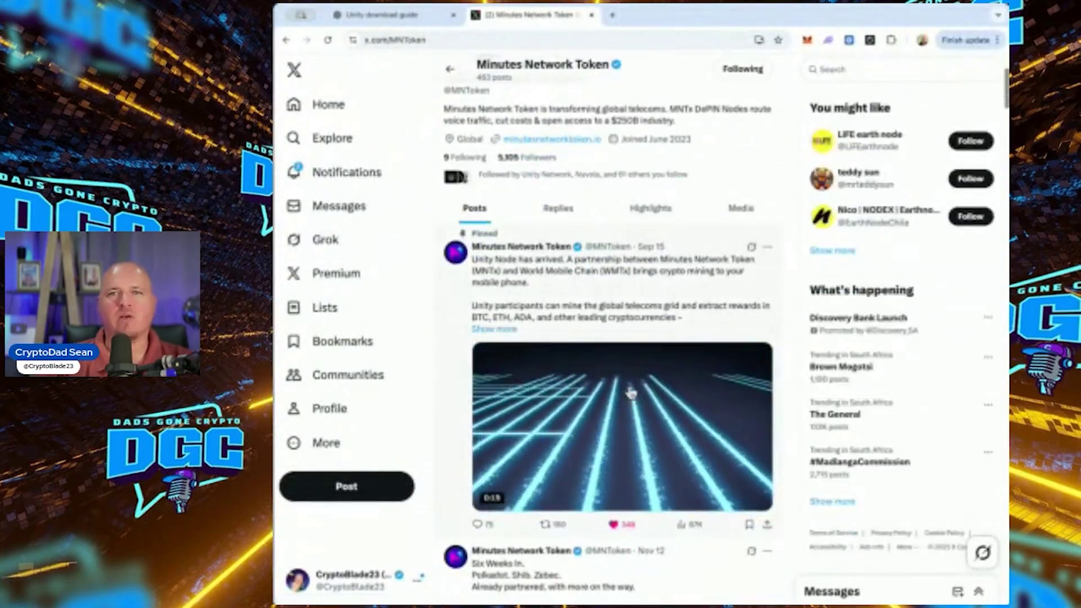
scroll(631, 392, "down", 18)
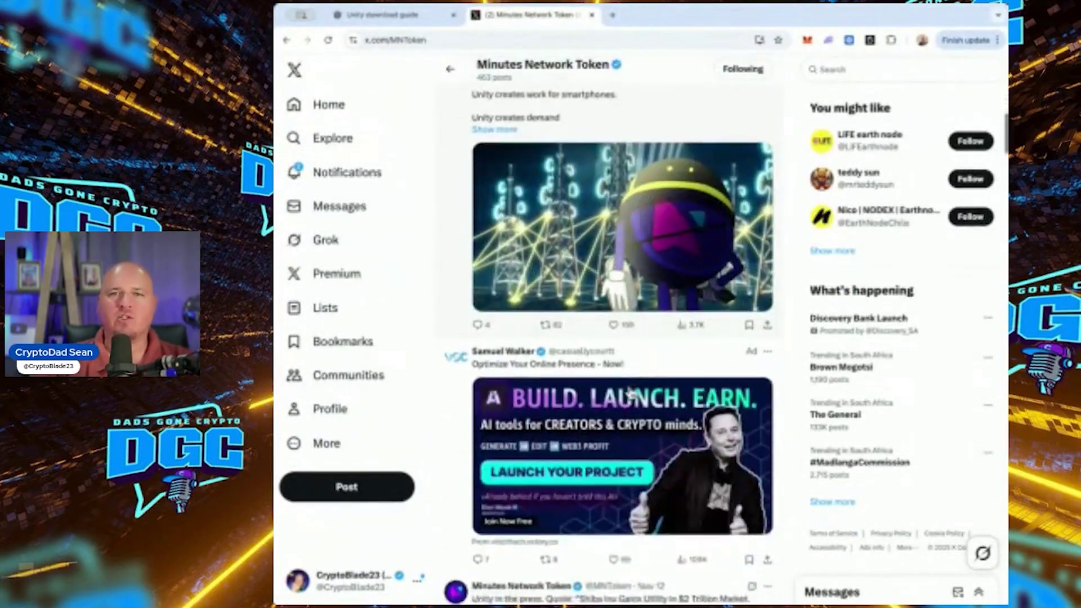
scroll(631, 393, "down", 8)
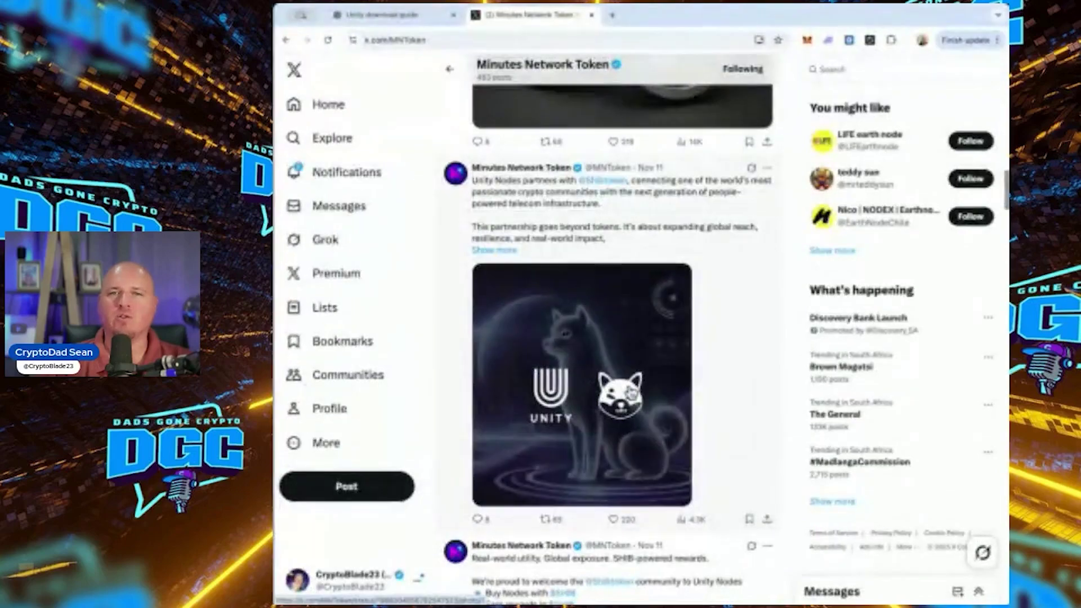
scroll(631, 392, "down", 13)
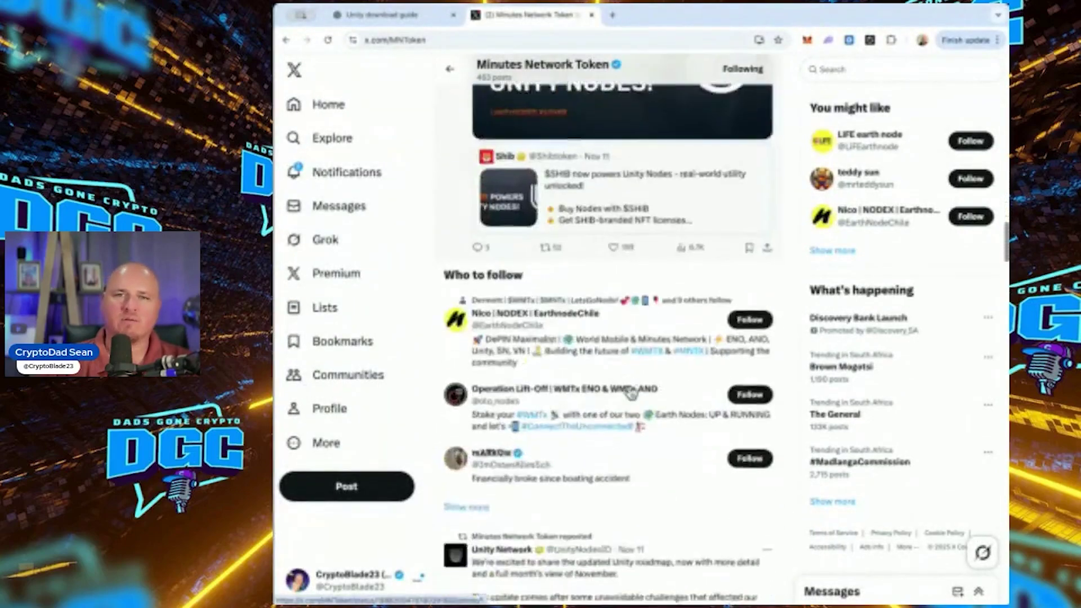
scroll(631, 392, "down", 11)
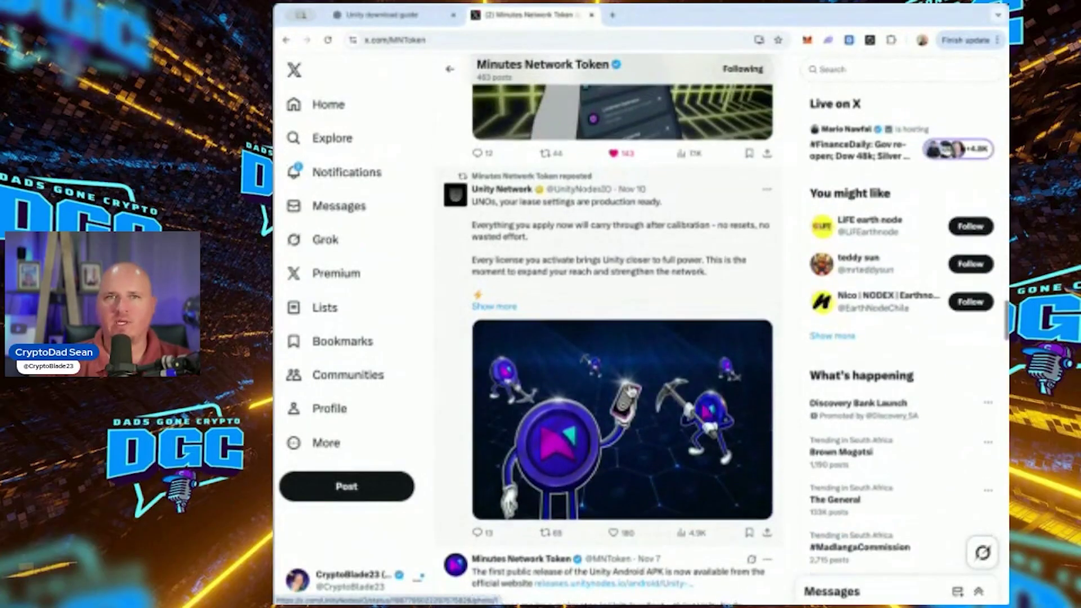
scroll(630, 393, "down", 6)
scroll(631, 392, "down", 1)
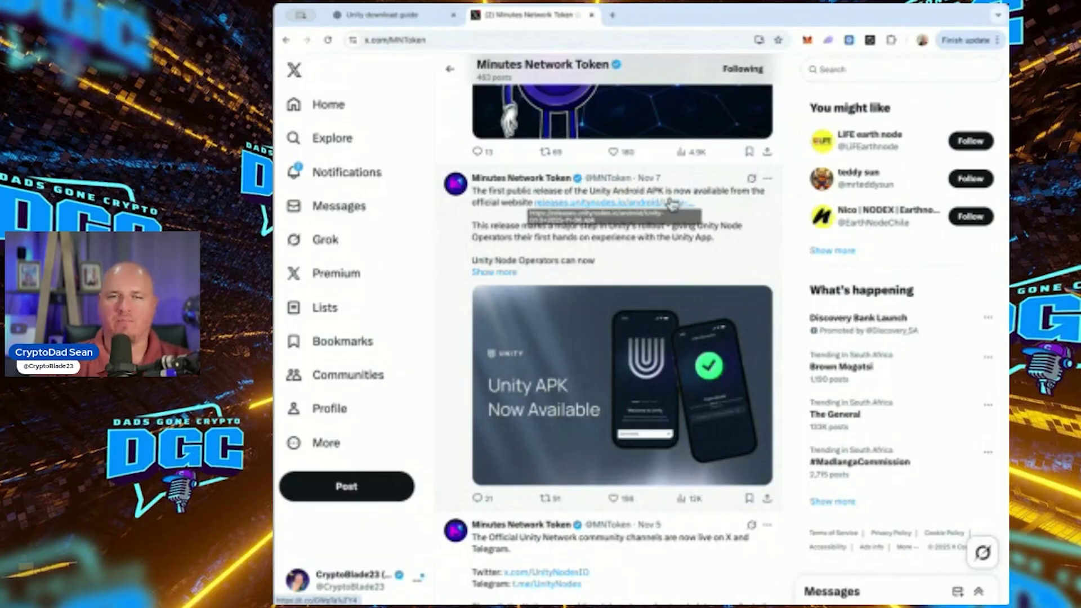
double_click(629, 206)
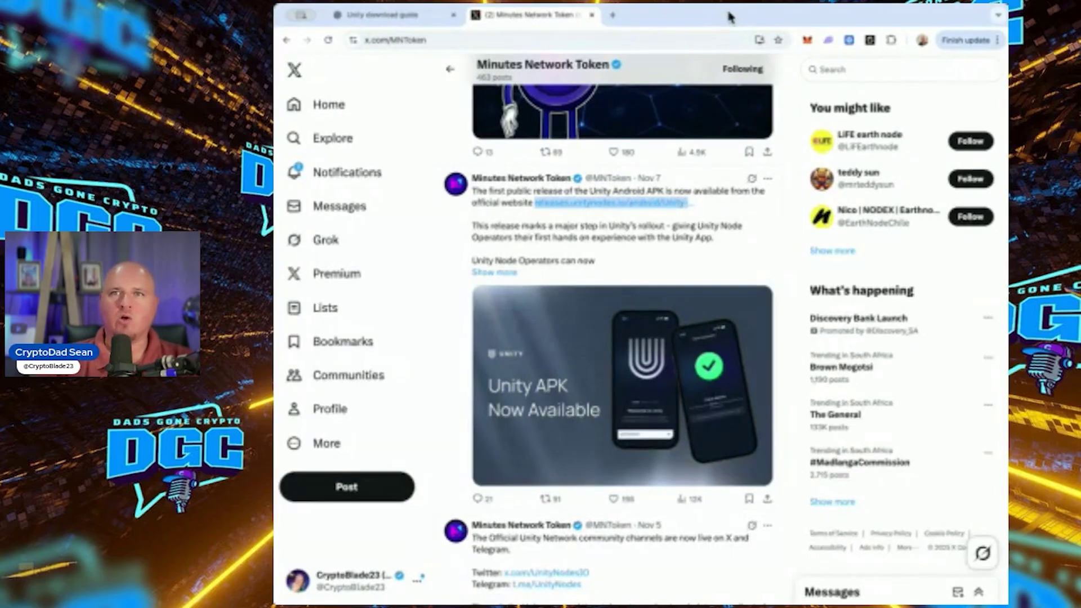
left_click(615, 19)
type("bit")
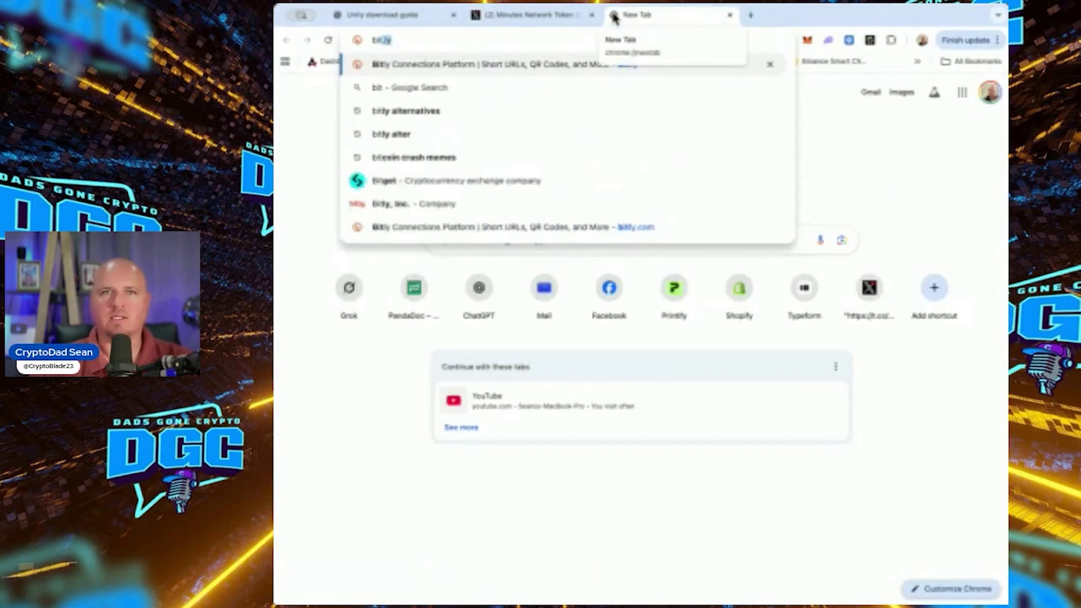
key("Return")
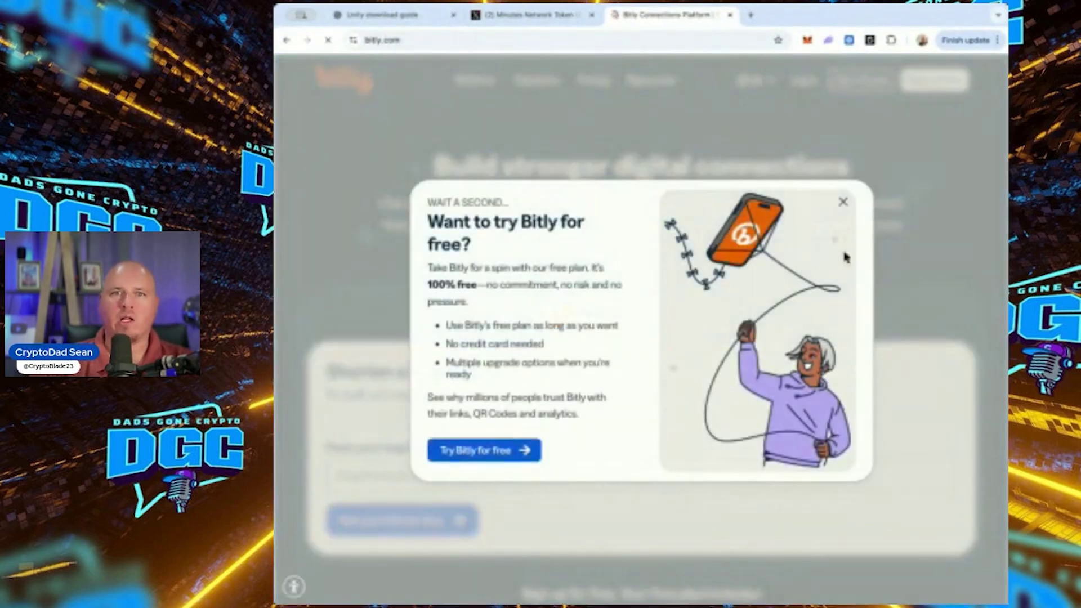
left_click(844, 203)
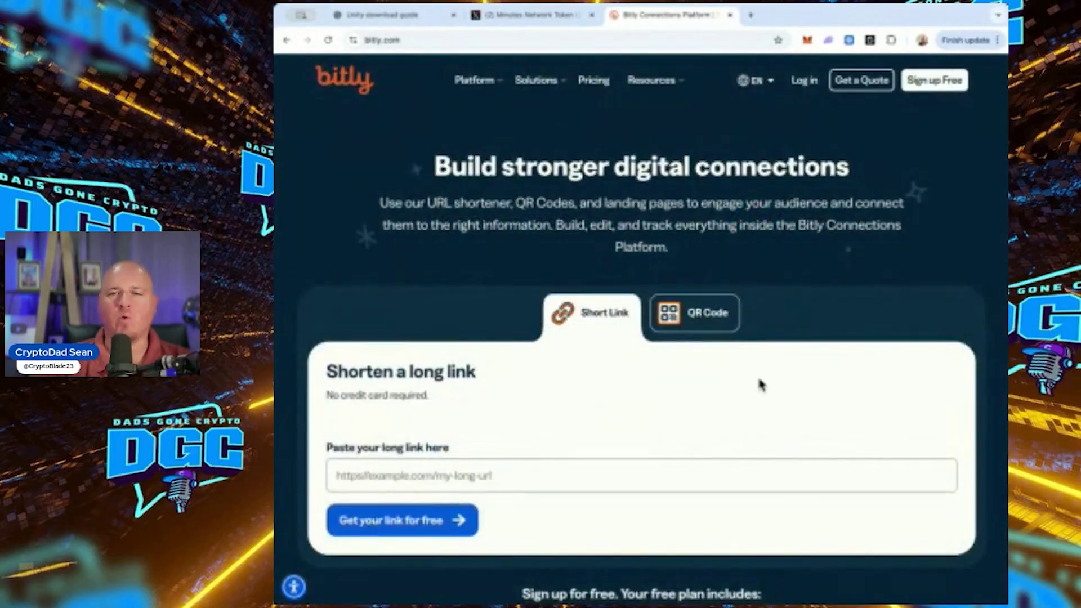
left_click(410, 476)
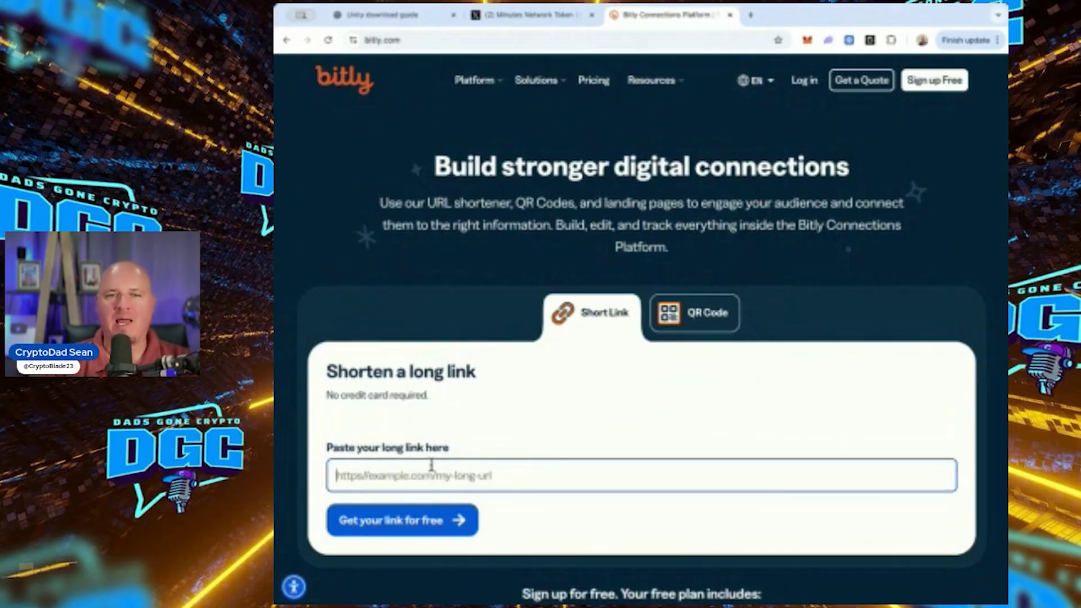
type("https://releases.unitynodes.io/android/Unity-0.1.0+2025-11-06.apk")
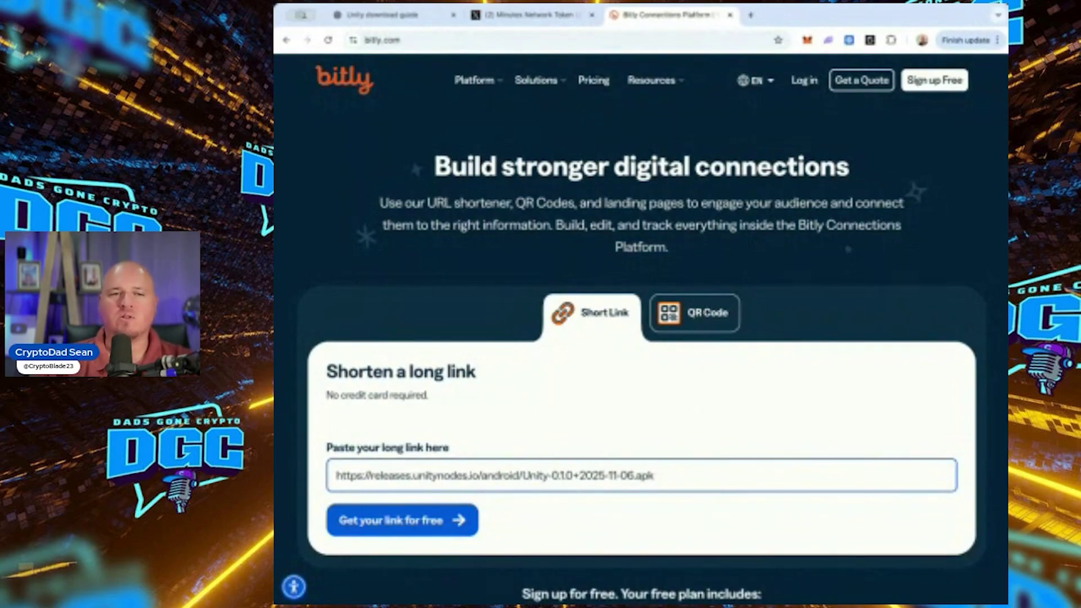
key("ctrl+shift+Tab")
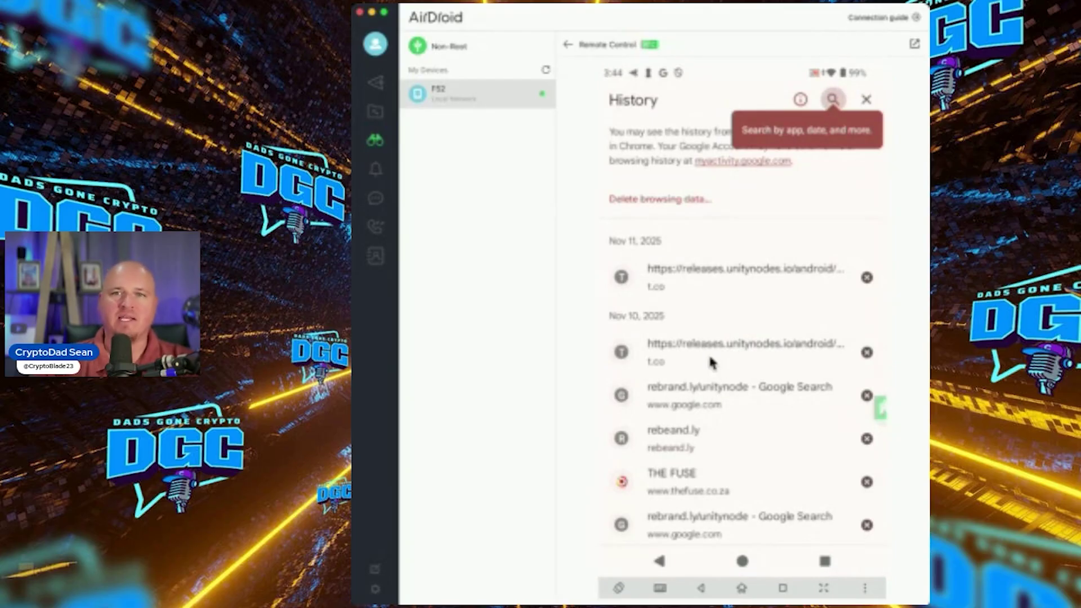
Step: Download Unity-0.1.0+2025-11-06.apk again on the phone from the Nov 11, 2025 entry in Chrome's history
left_click(715, 273)
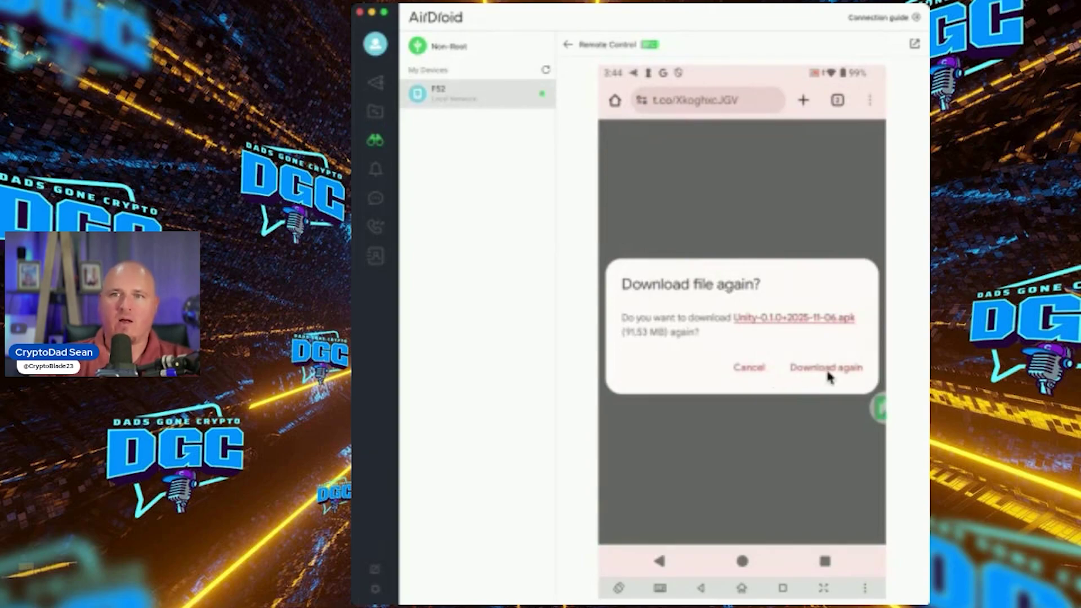
left_click(827, 368)
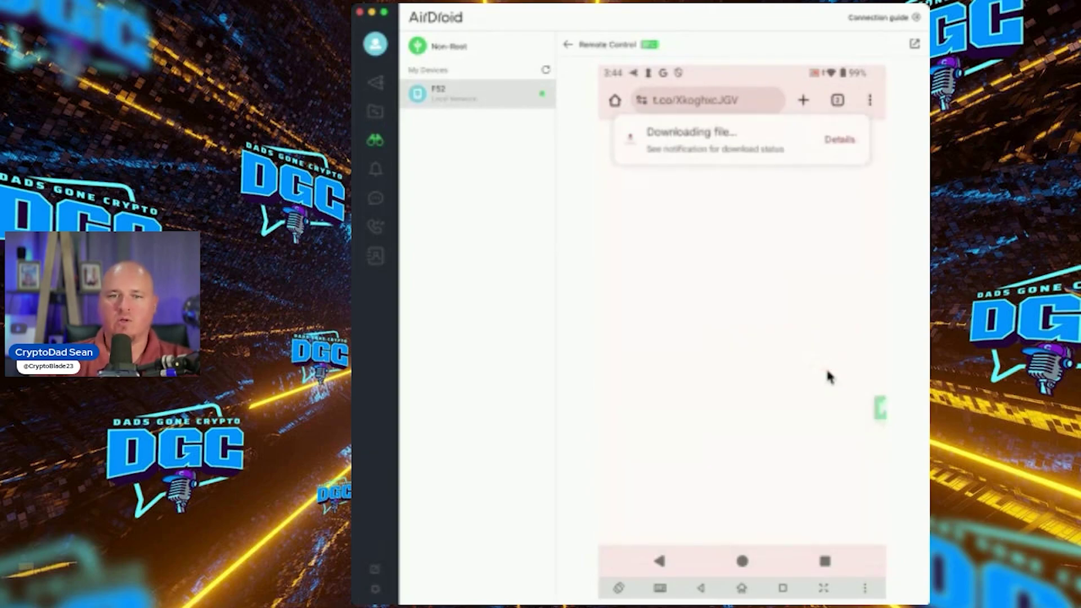
left_click(841, 145)
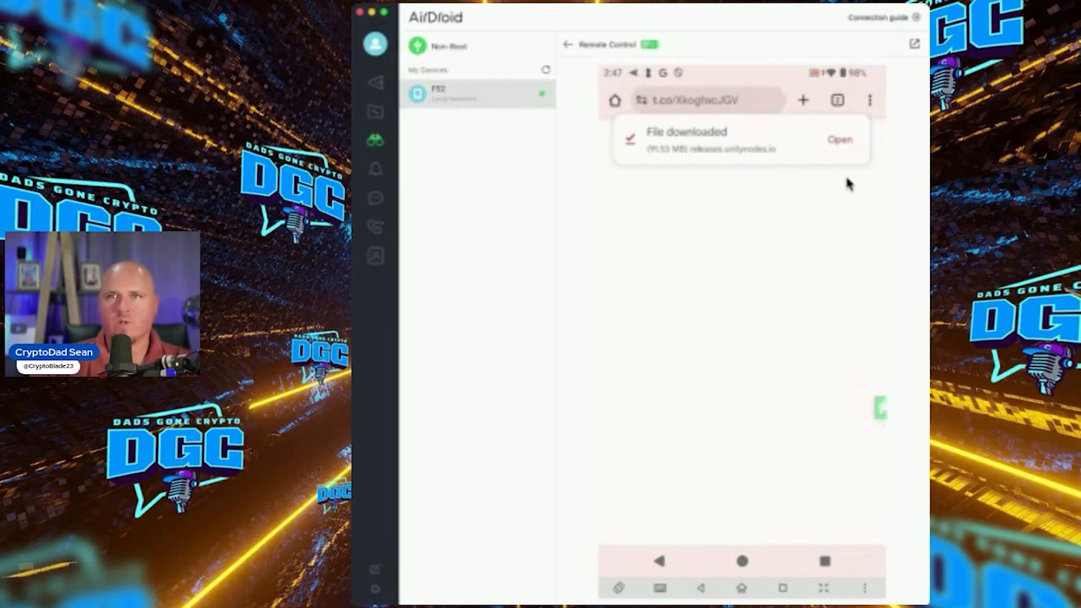
Step: Open the newly downloaded Unity APK from Chrome's Downloads list on the phone
left_click(842, 142)
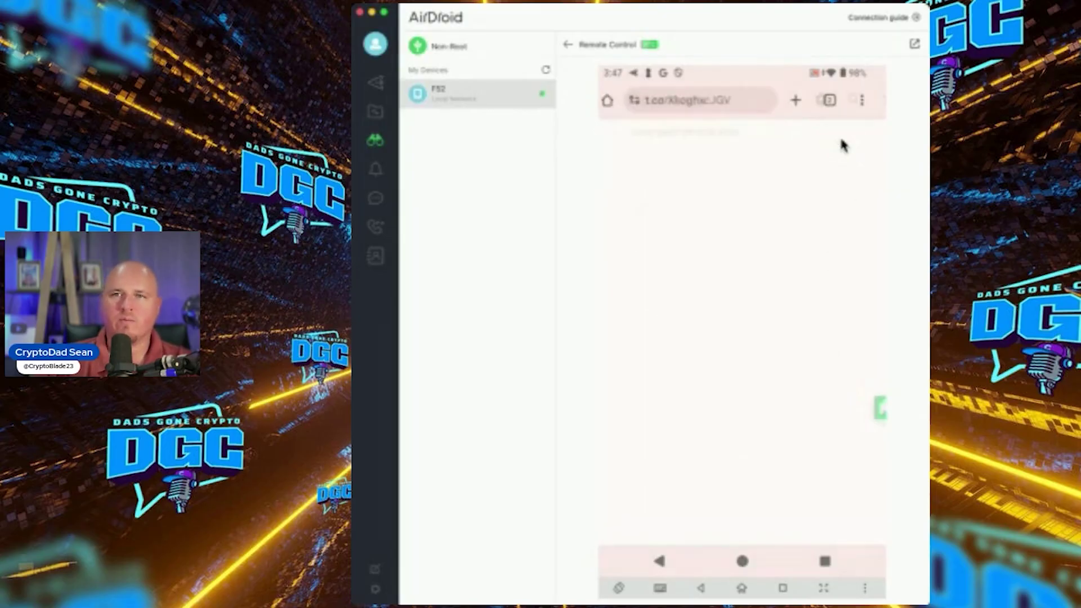
left_click(869, 213)
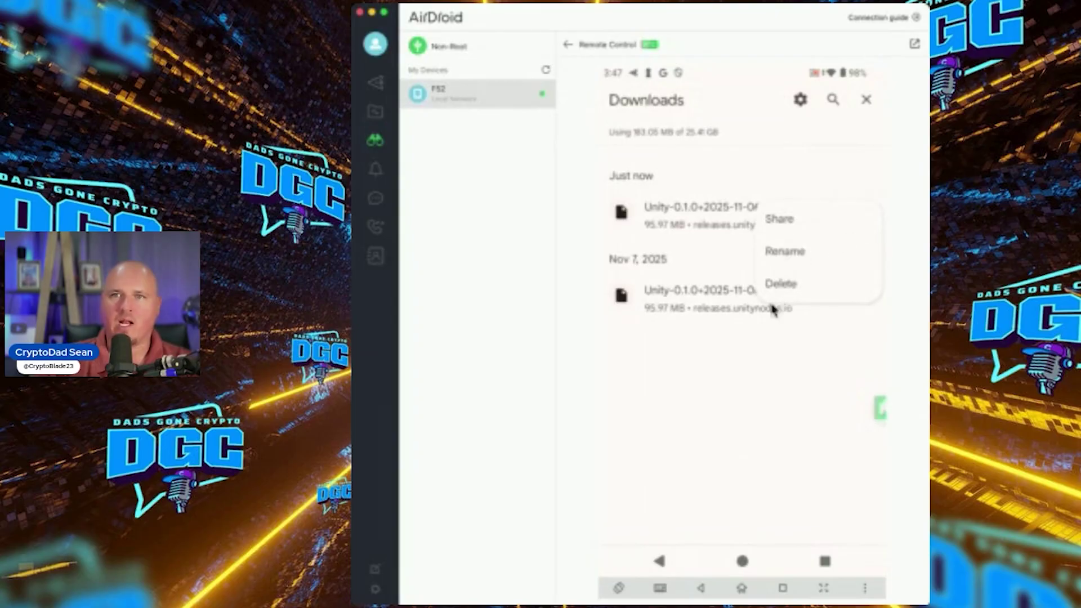
left_click(711, 217)
left_click(710, 217)
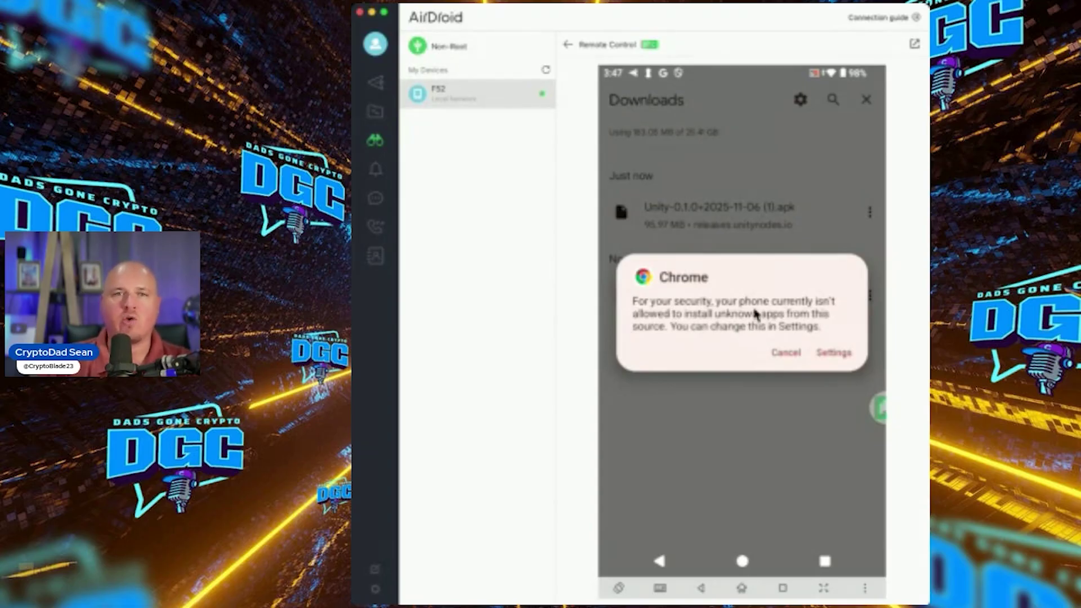
Step: Allow Chrome to install unknown apps, install the Unity App, and return to the phone's home screen
left_click(836, 353)
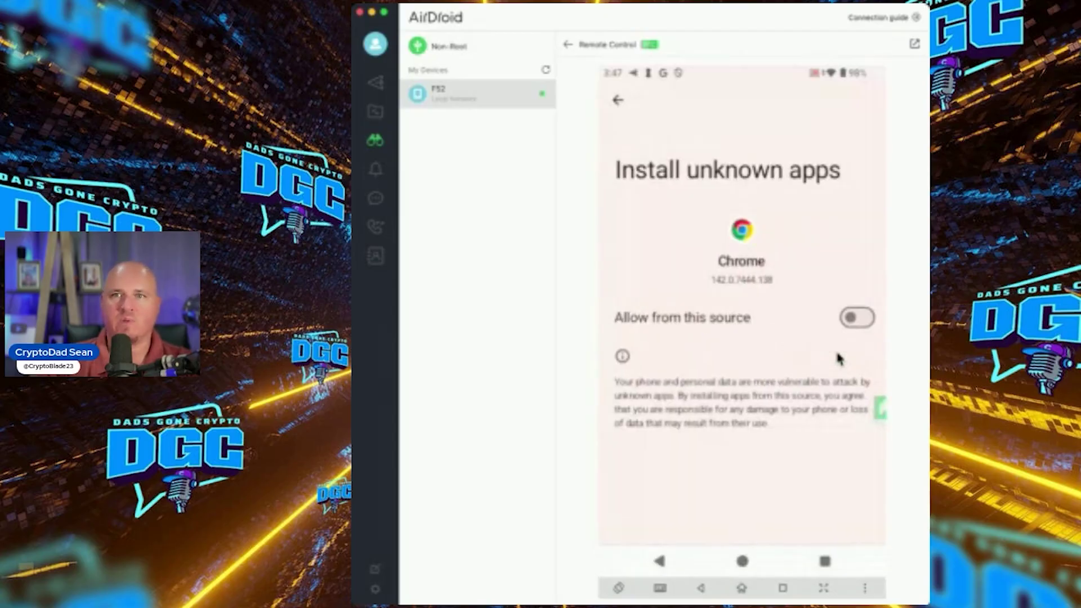
left_click(856, 318)
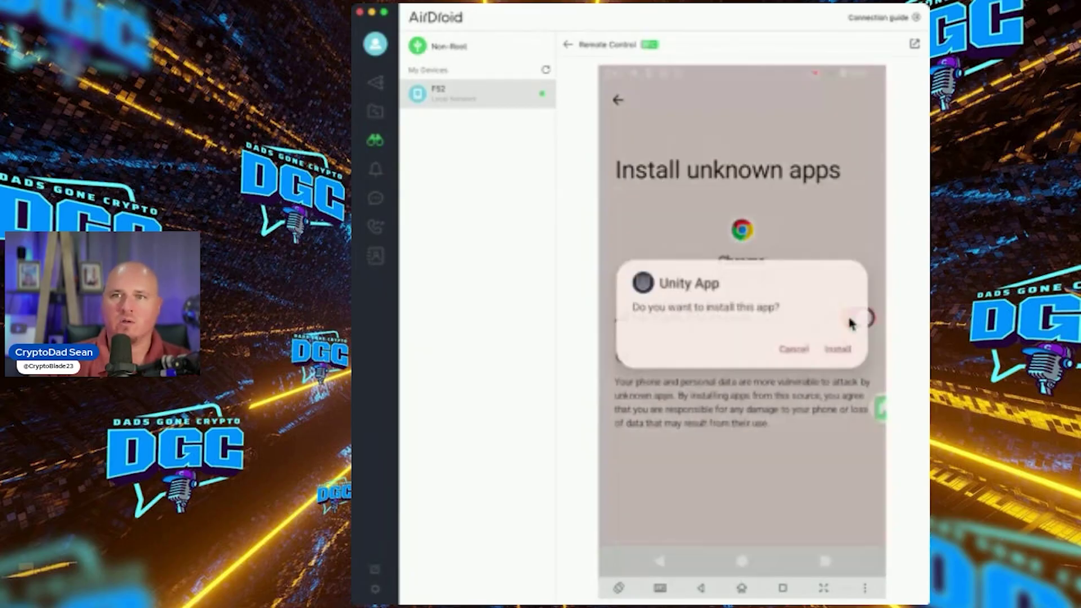
left_click(839, 349)
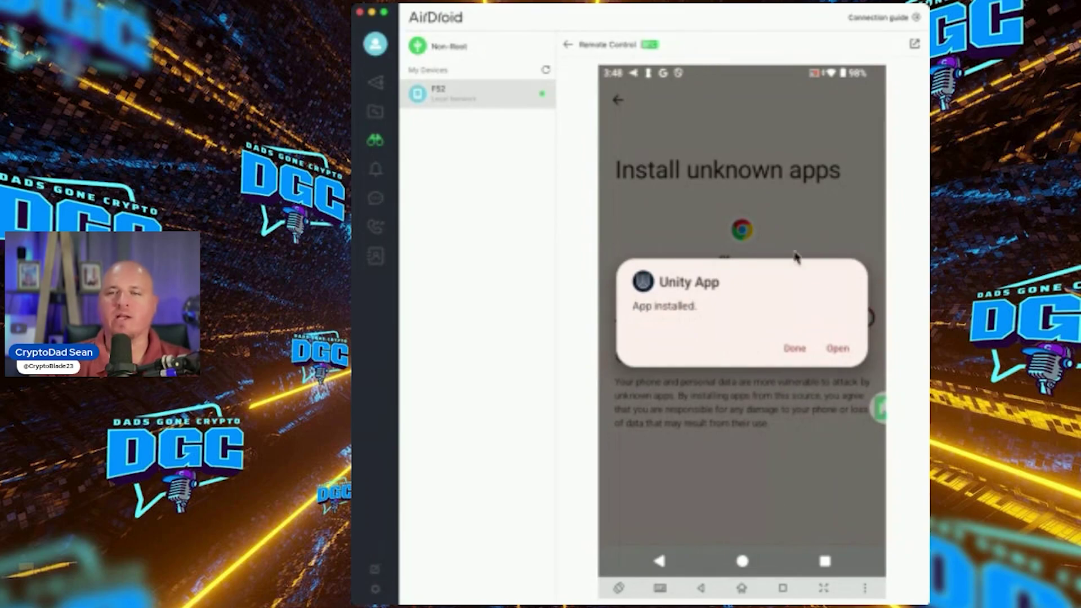
left_click(743, 588)
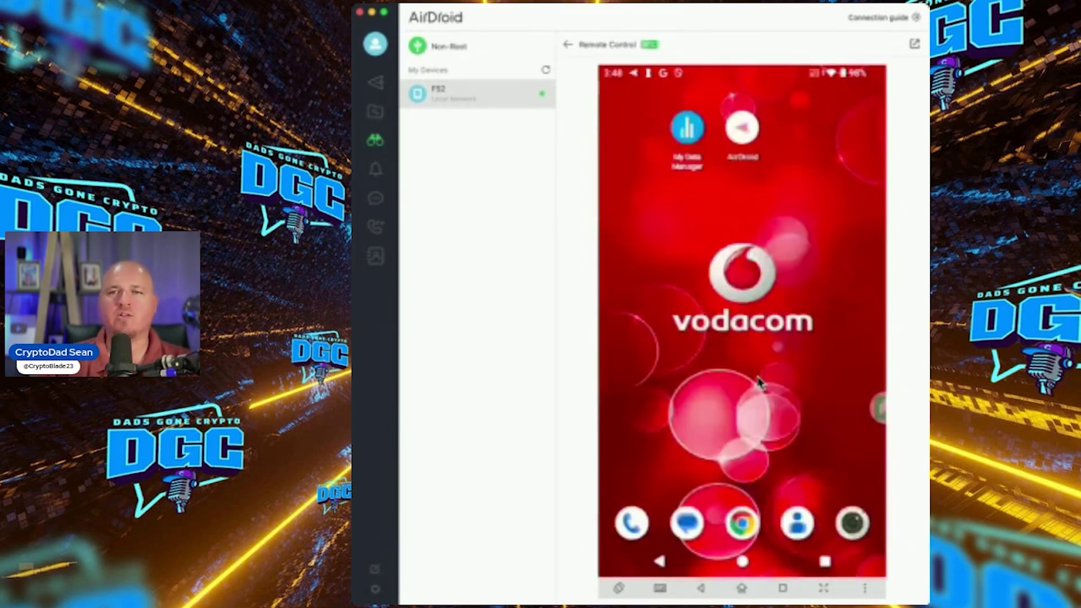
Step: Review Chrome's permission to install unknown apps under the phone's special app access settings, and return to the home screen
scroll(758, 383, "down", 5)
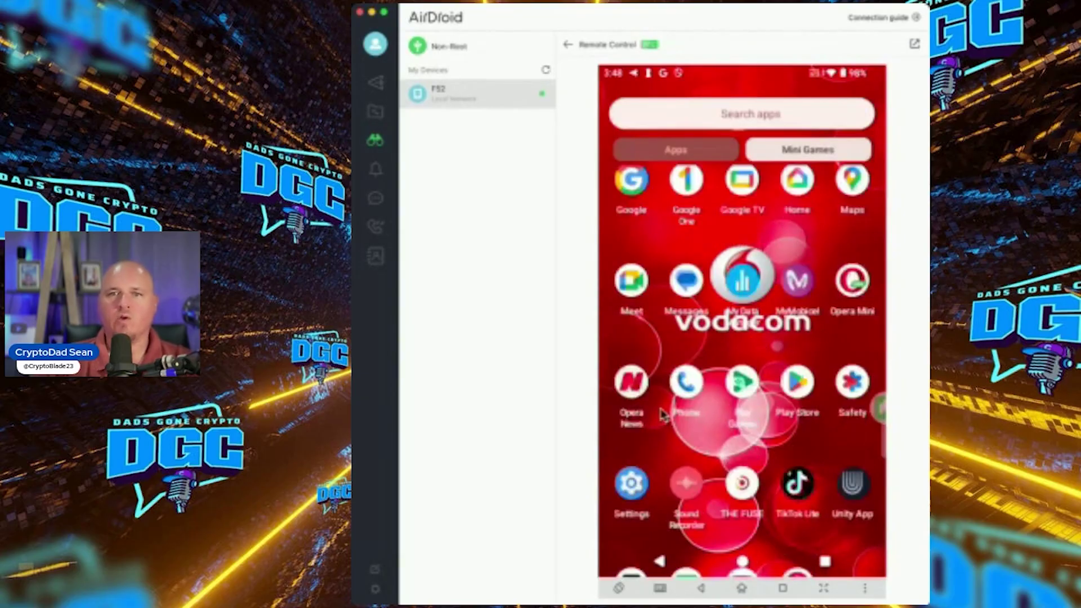
left_click(631, 379)
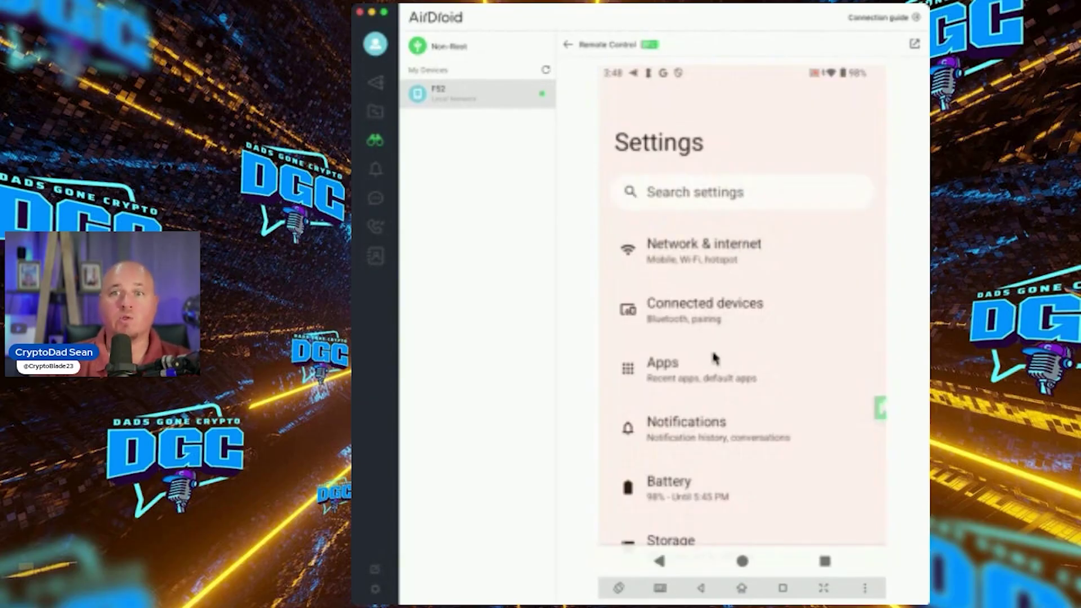
left_click(667, 369)
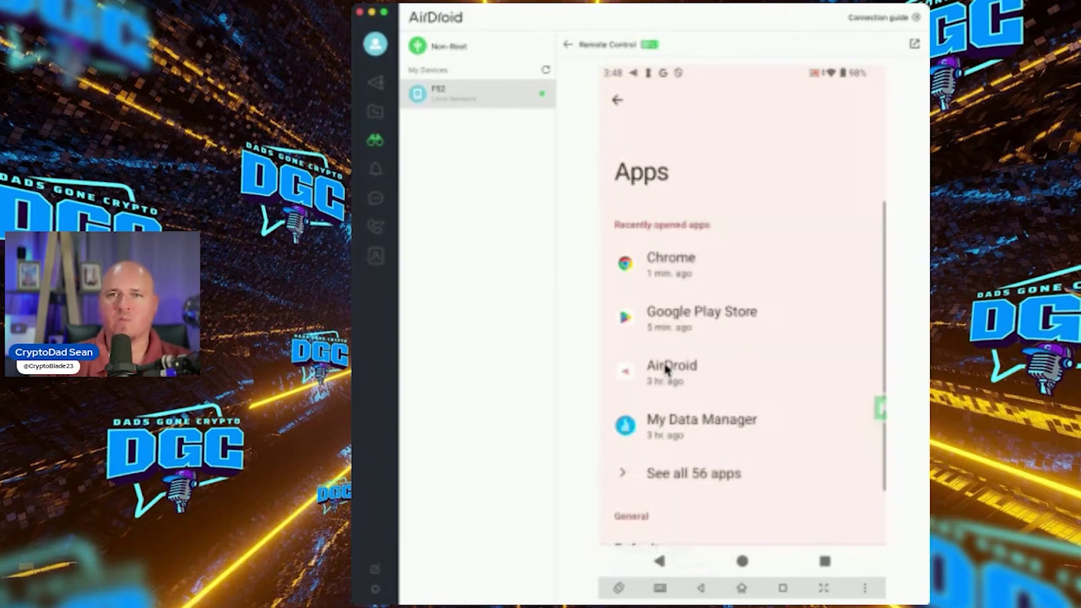
scroll(667, 369, "down", 5)
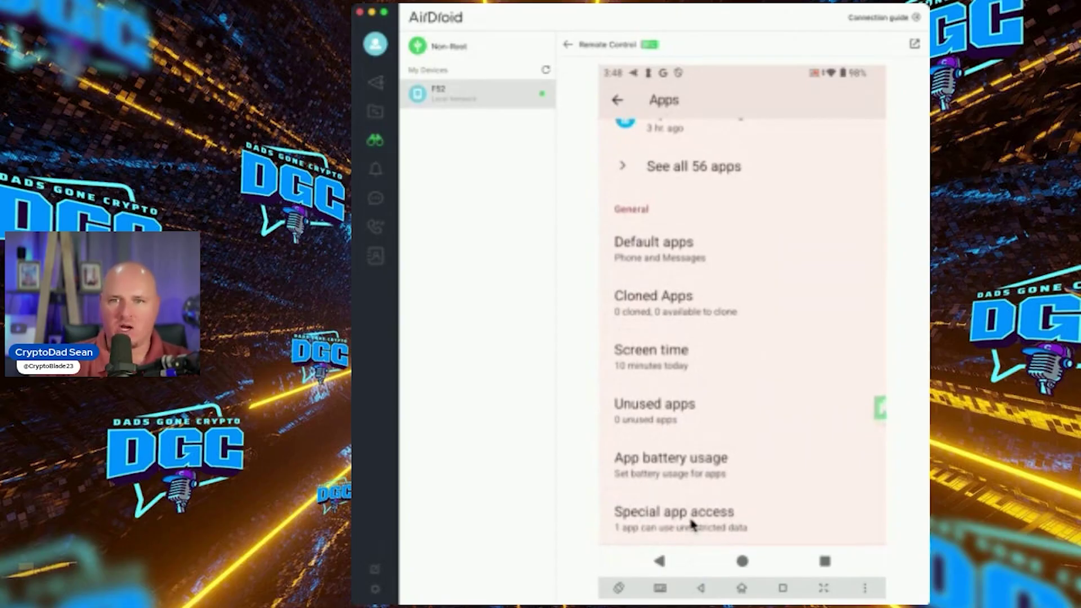
left_click(693, 524)
scroll(726, 479, "down", 3)
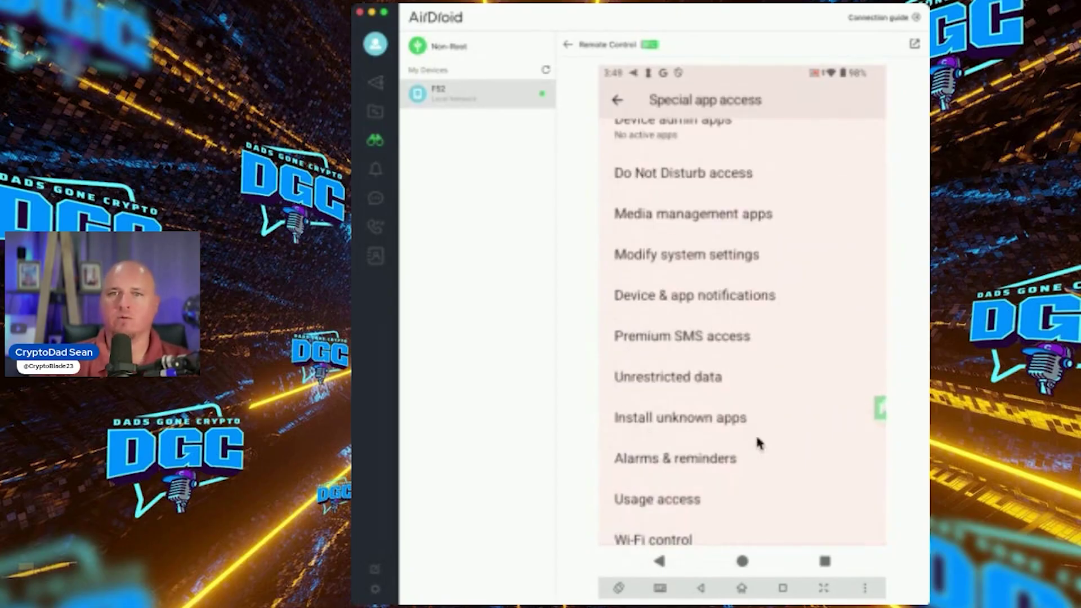
left_click(705, 421)
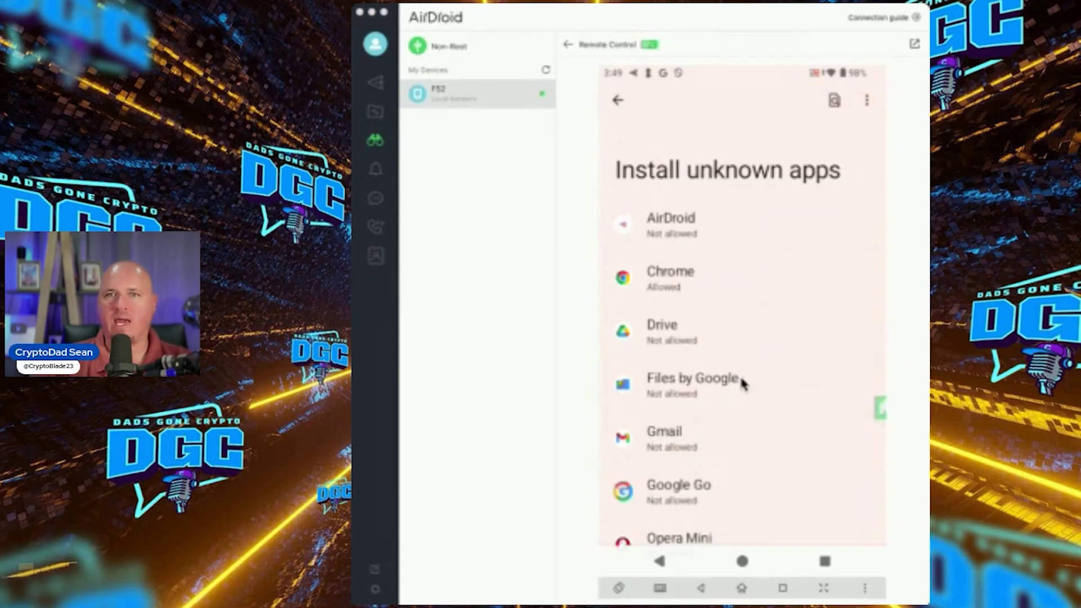
left_click(671, 280)
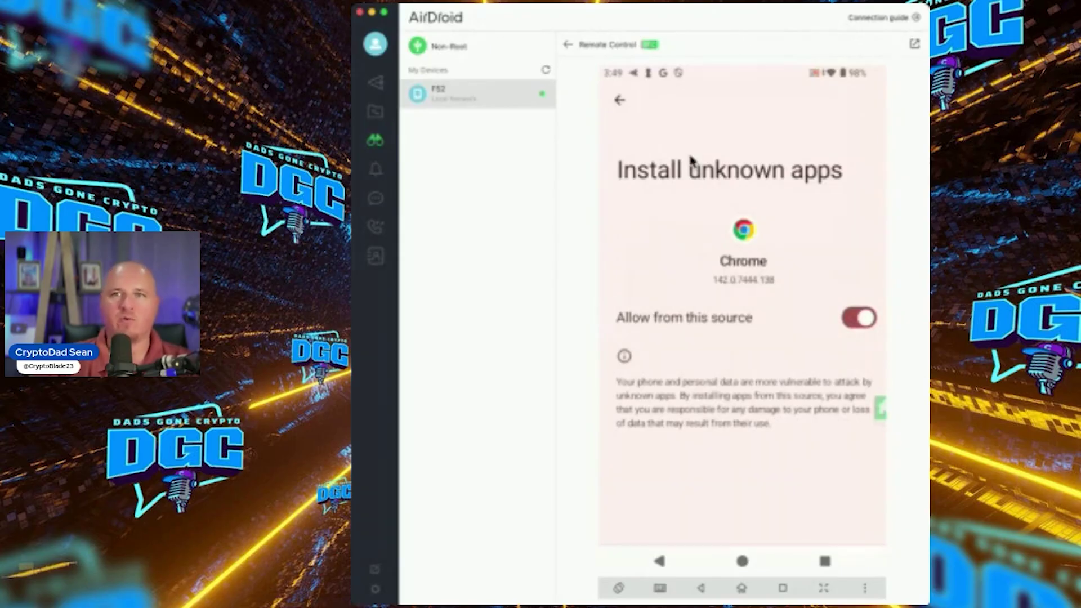
left_click(743, 590)
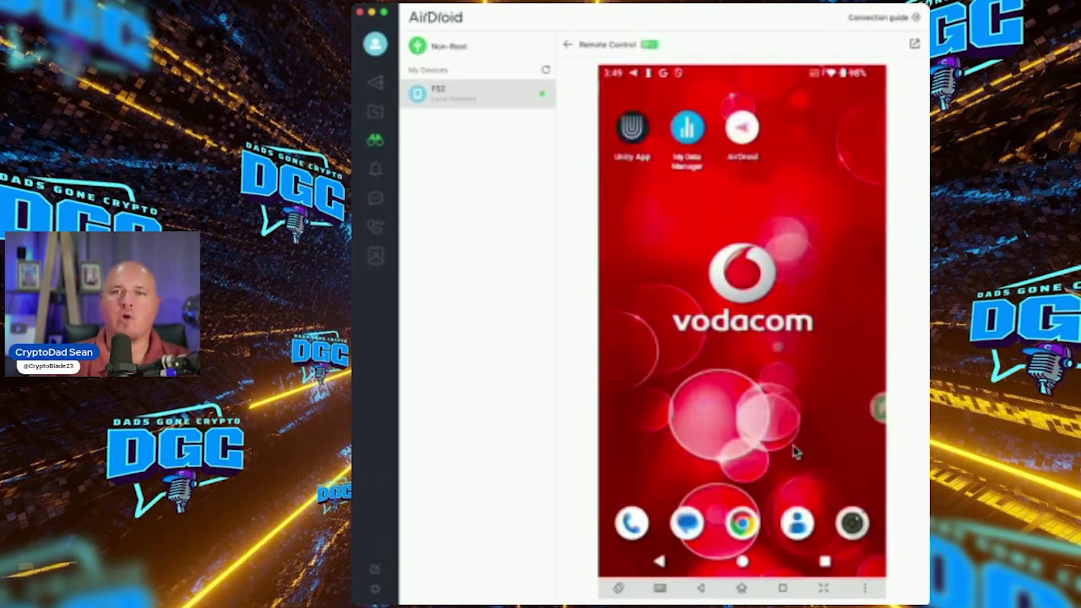
Step: Open the phone's Downloads folder in Files, view the actions available for Unity-0.1.0+2025-11-06 (1).apk, and return to the home screen
scroll(796, 453, "down", 2)
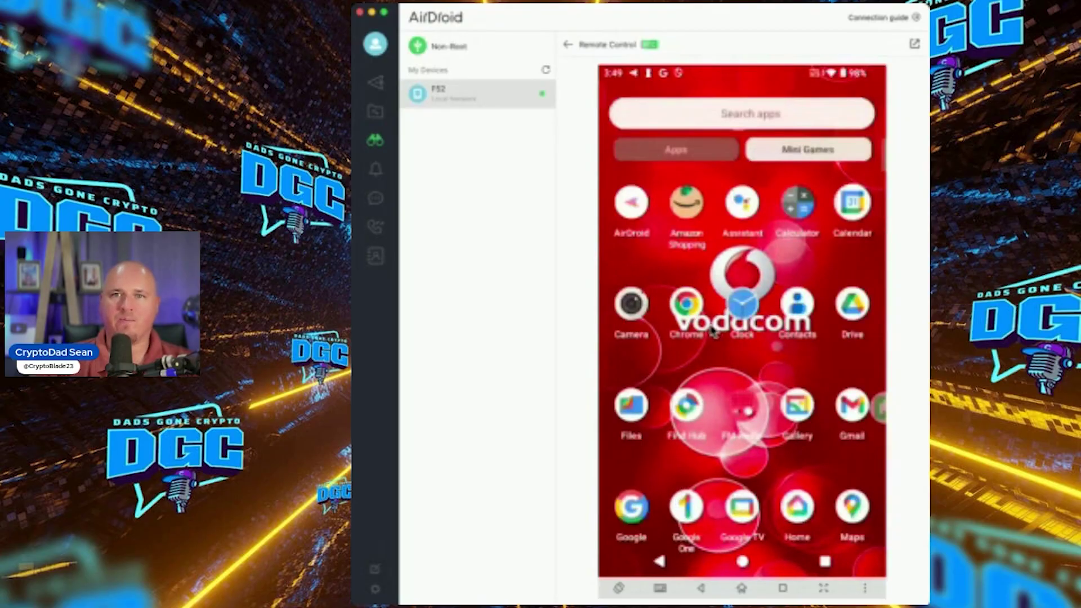
left_click(632, 411)
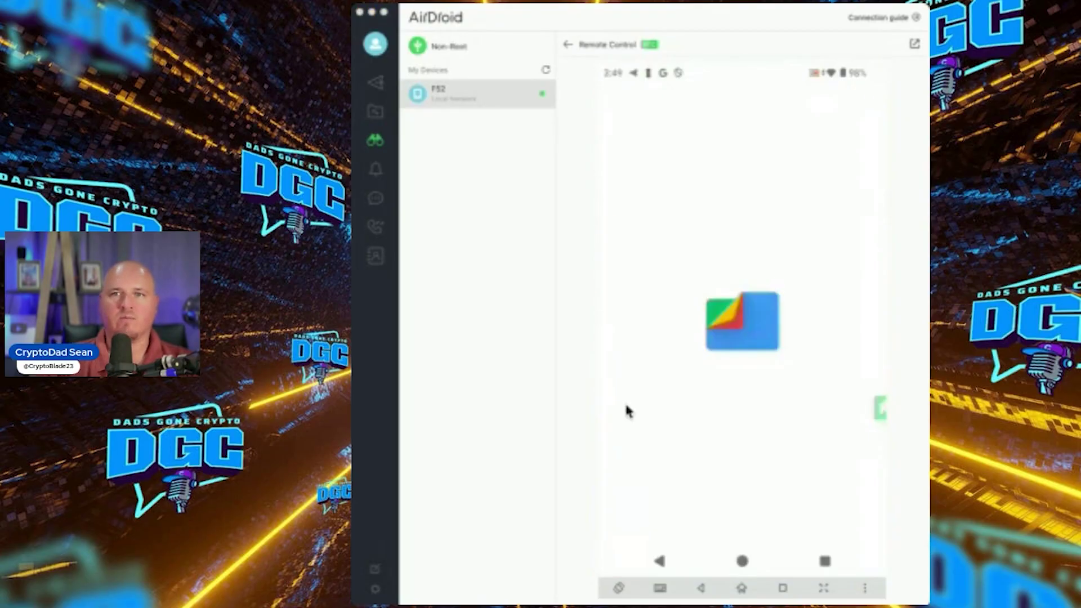
left_click(683, 176)
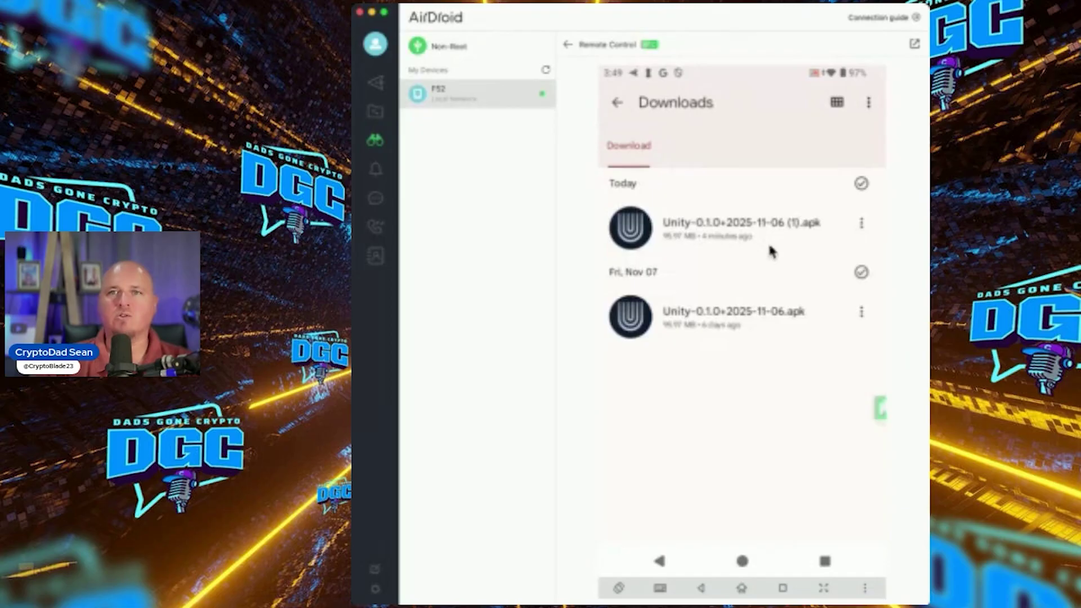
left_click(862, 224)
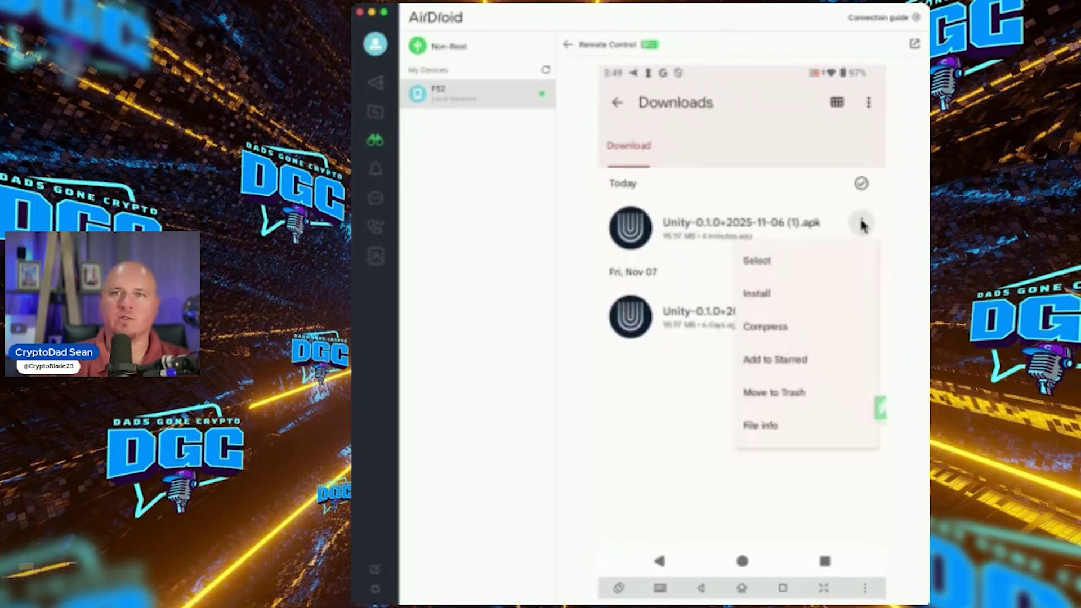
left_click(680, 376)
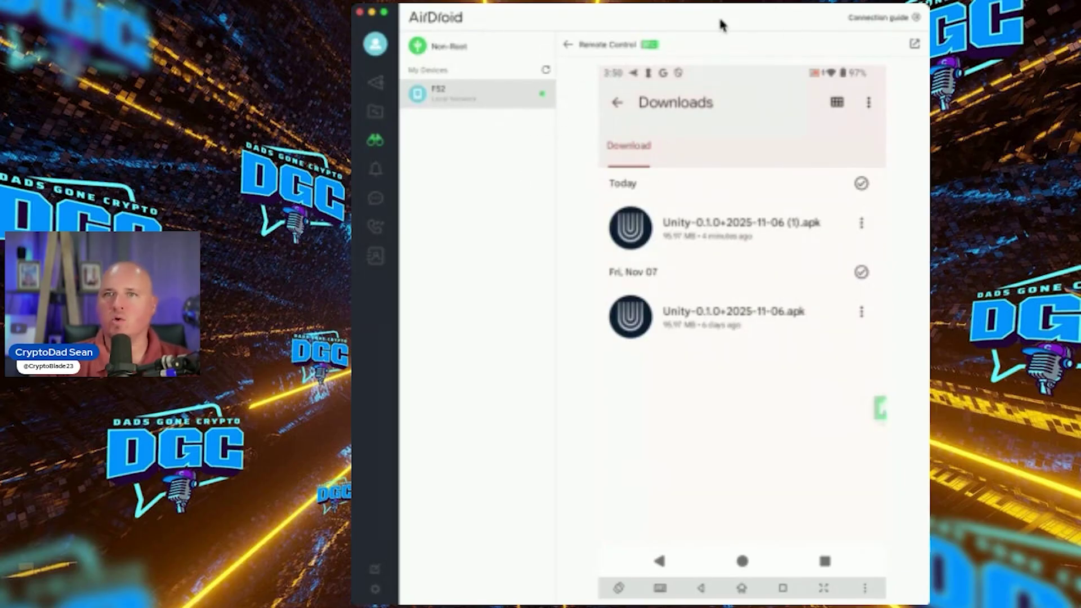
left_click(741, 589)
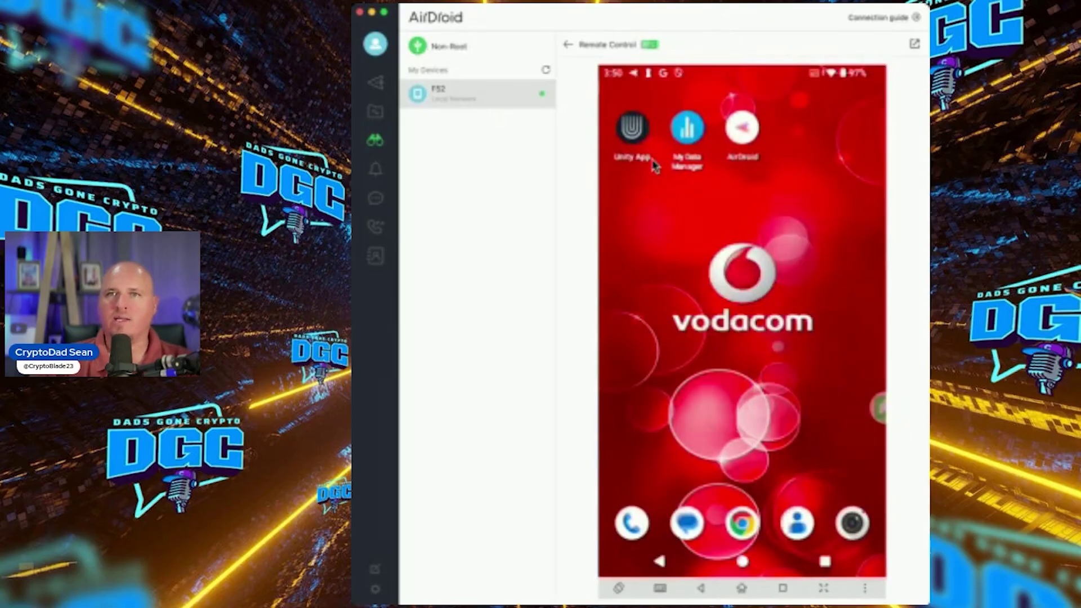
Step: Launch the Unity App, get started, and view the Node Operator wallet sign-in and the License Operator lease code form
left_click(633, 129)
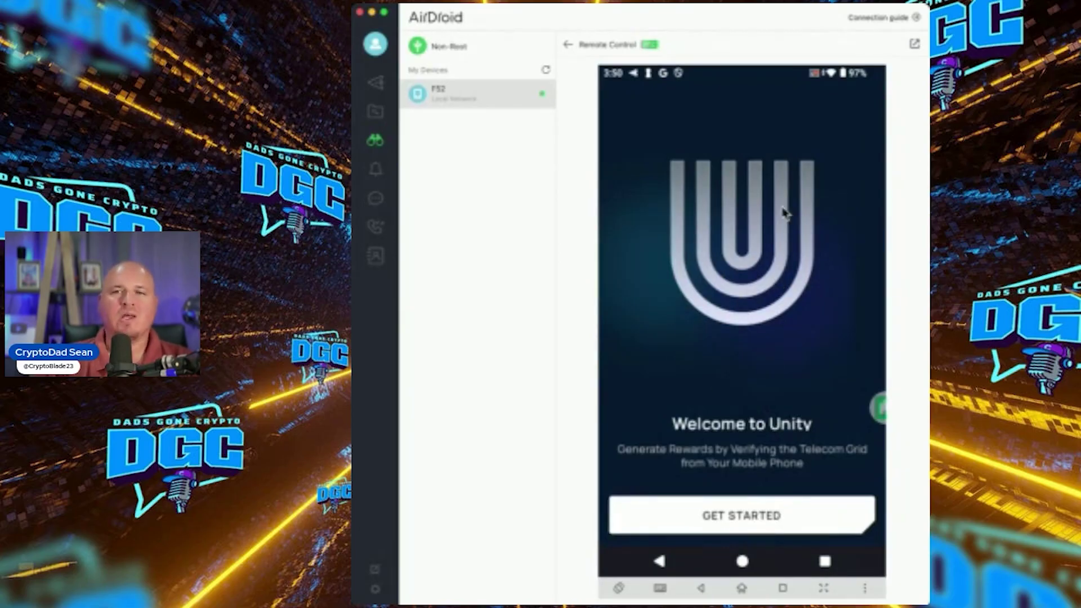
left_click(756, 521)
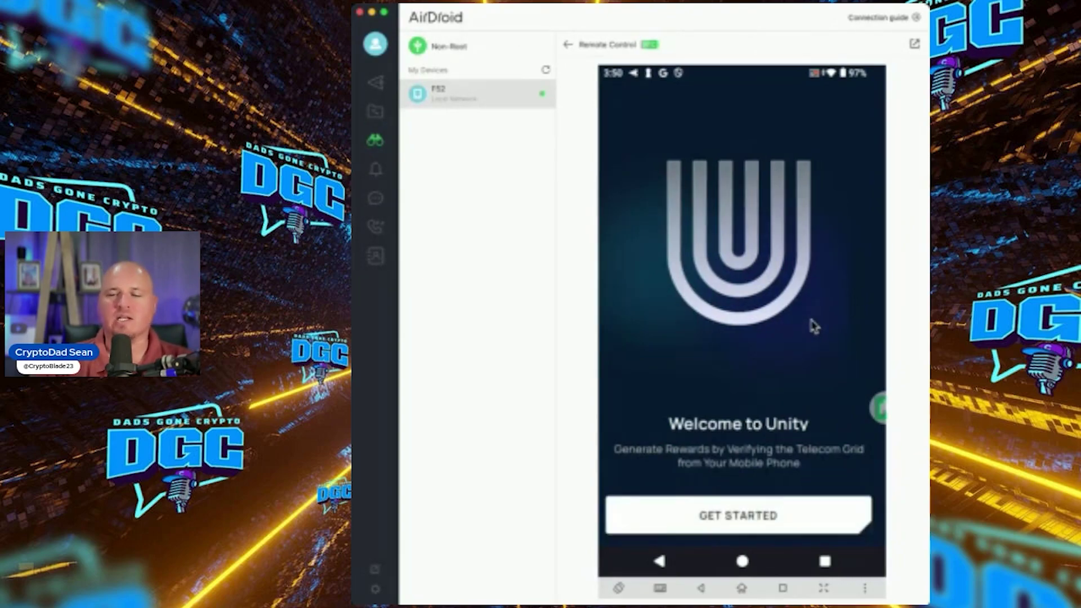
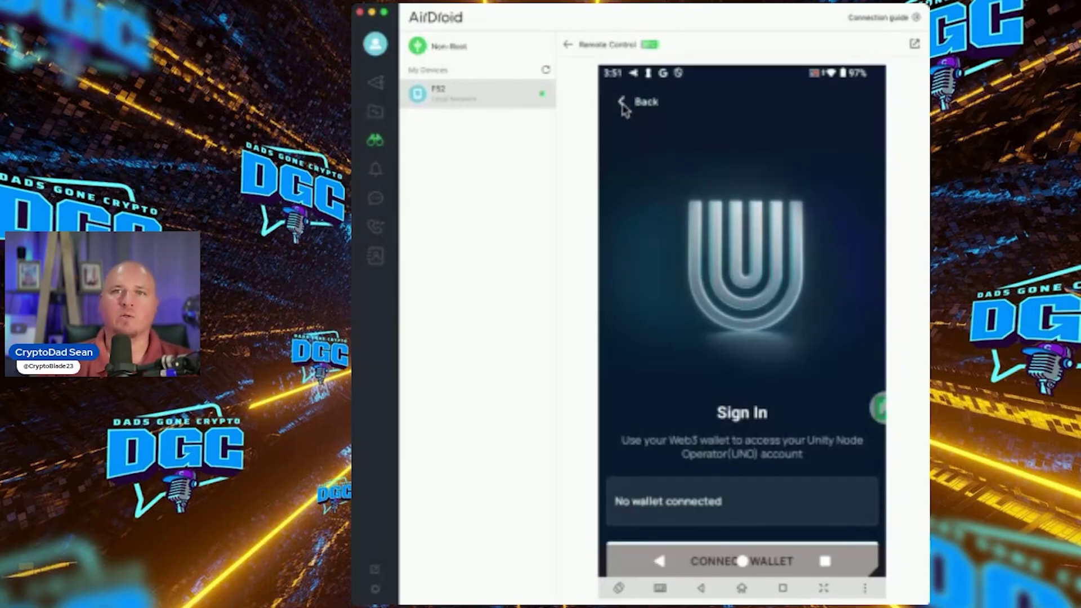
left_click(624, 106)
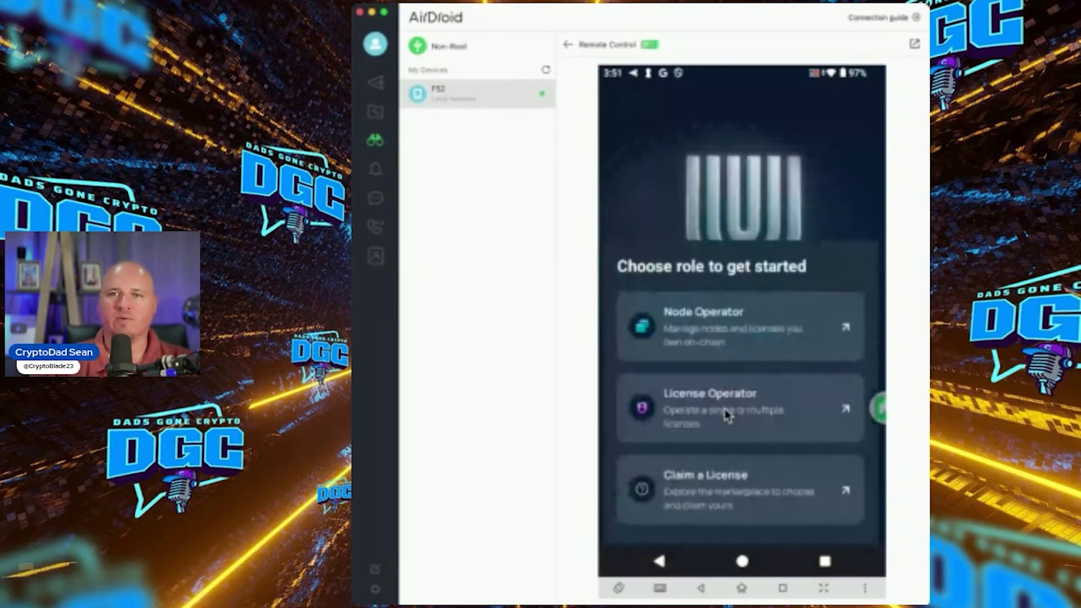
left_click(726, 415)
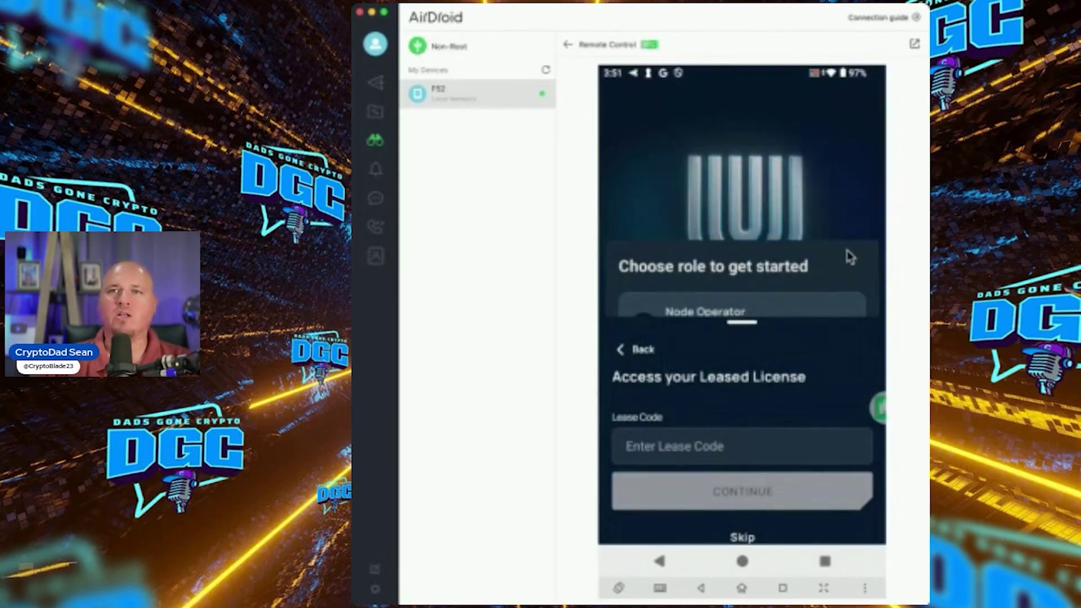
left_click(842, 216)
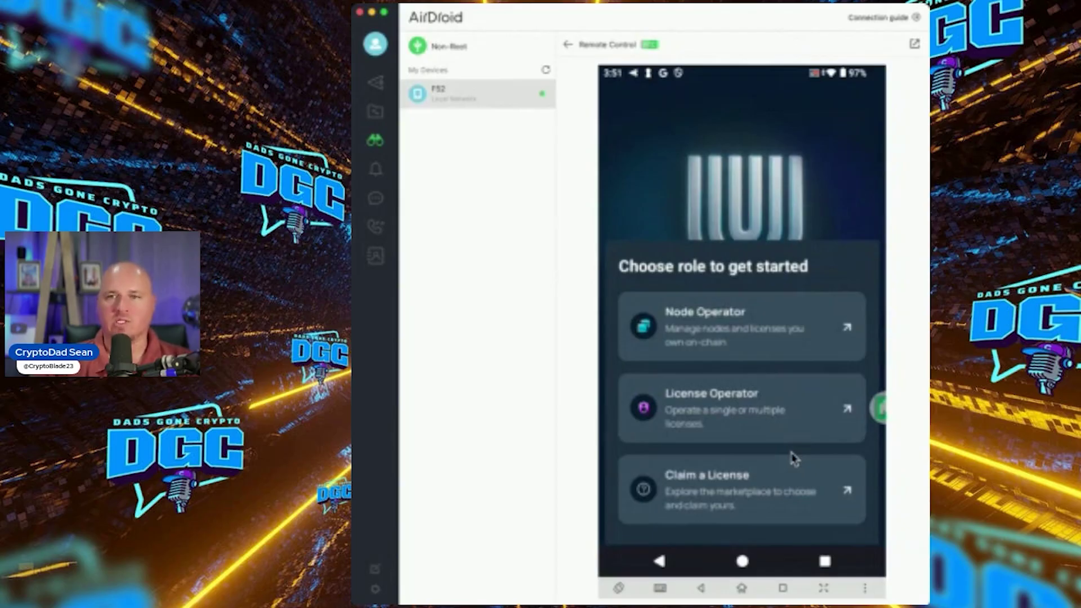
Step: Browse the Unity License Marketplace through the Claim a License role, and return to the phone's home screen
left_click(744, 503)
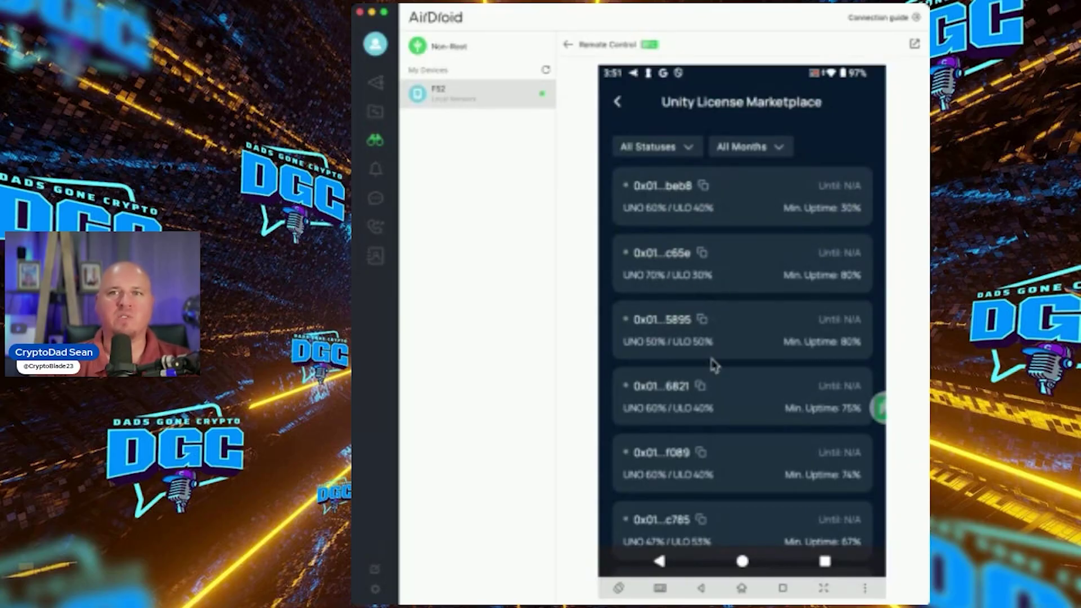
scroll(714, 365, "down", 4)
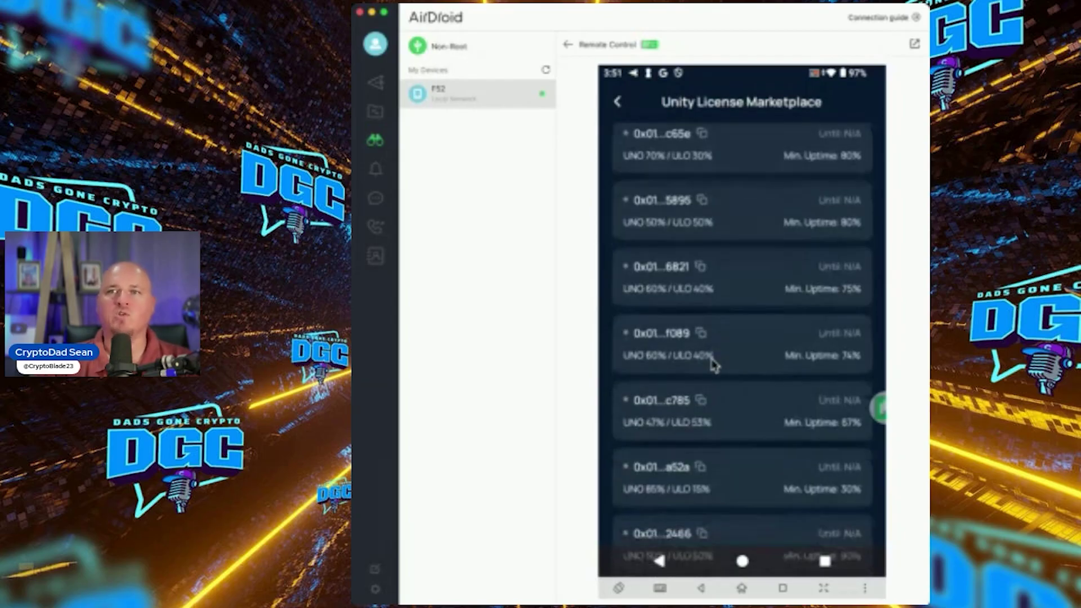
scroll(712, 365, "down", 3)
scroll(712, 365, "up", 4)
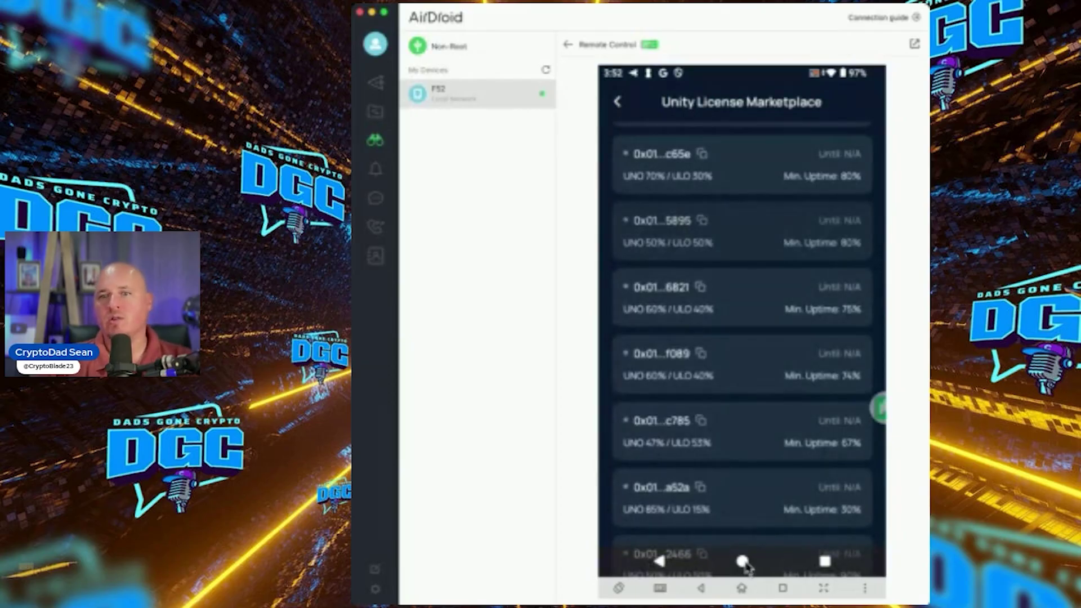
left_click(743, 562)
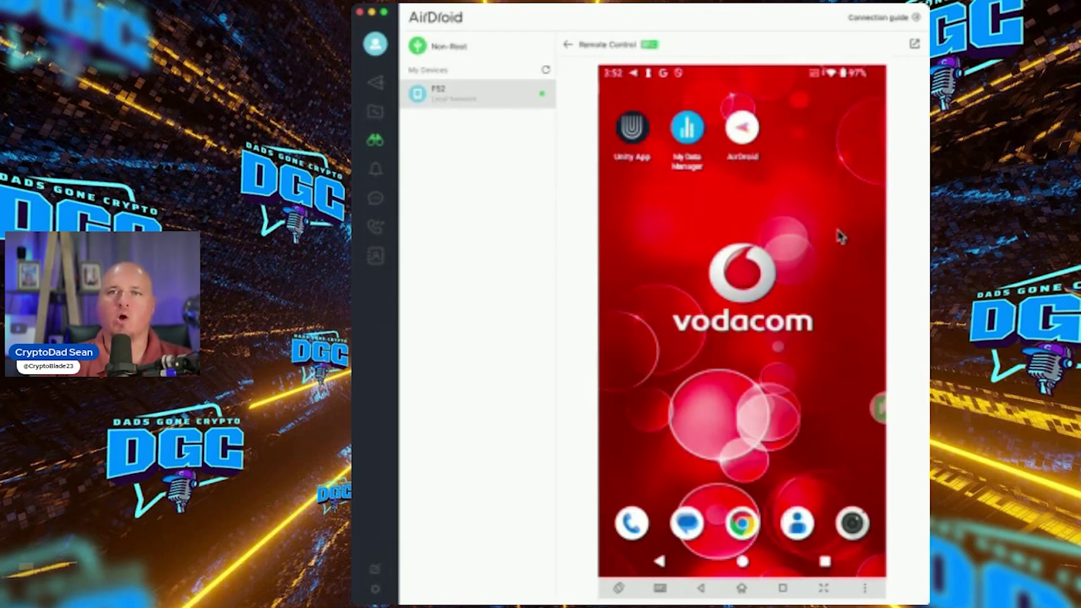
Step: Check the phone's mobile and Wi-Fi data usage in My Data Manager, and close the Remote Control session
left_click(683, 130)
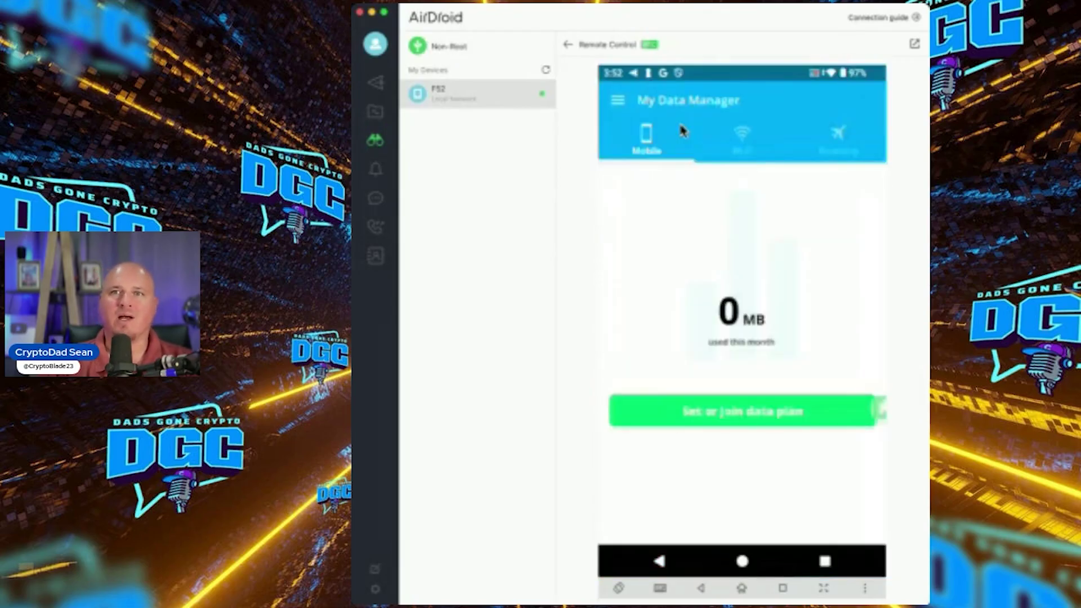
left_click(743, 141)
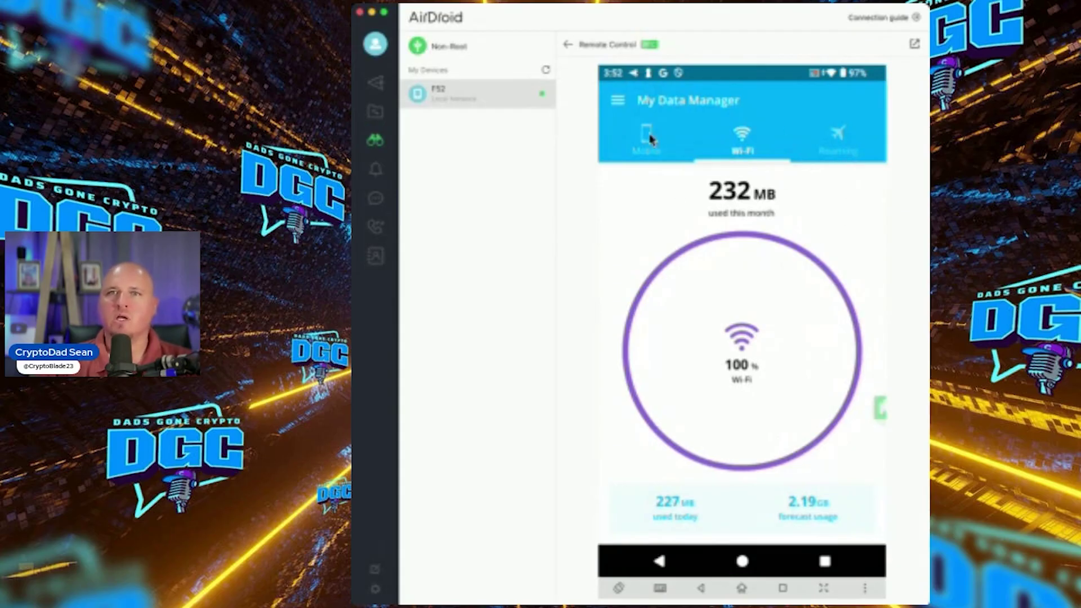
left_click(568, 45)
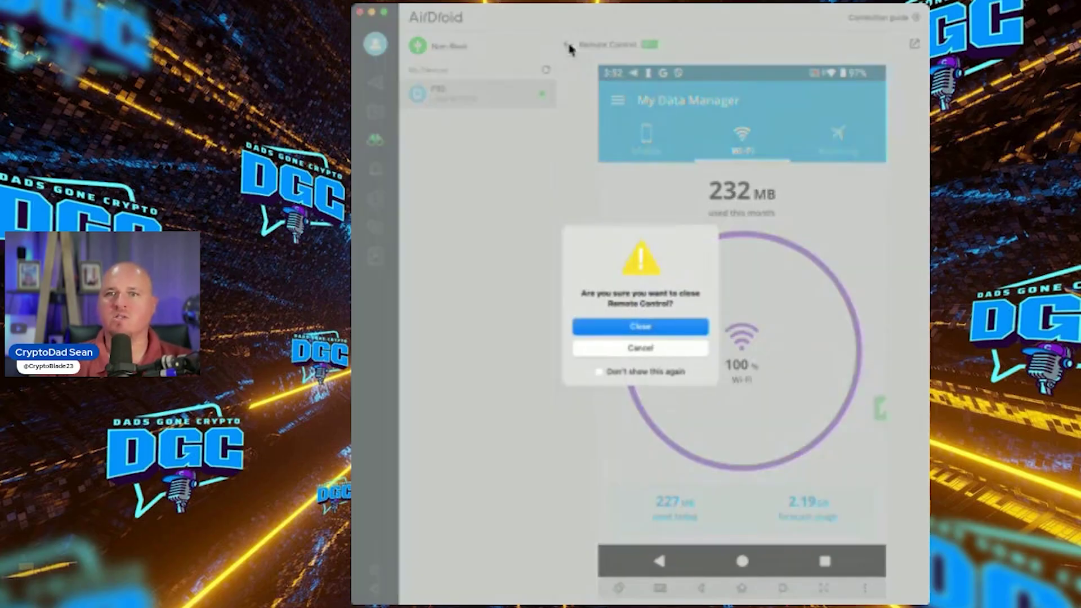
left_click(700, 327)
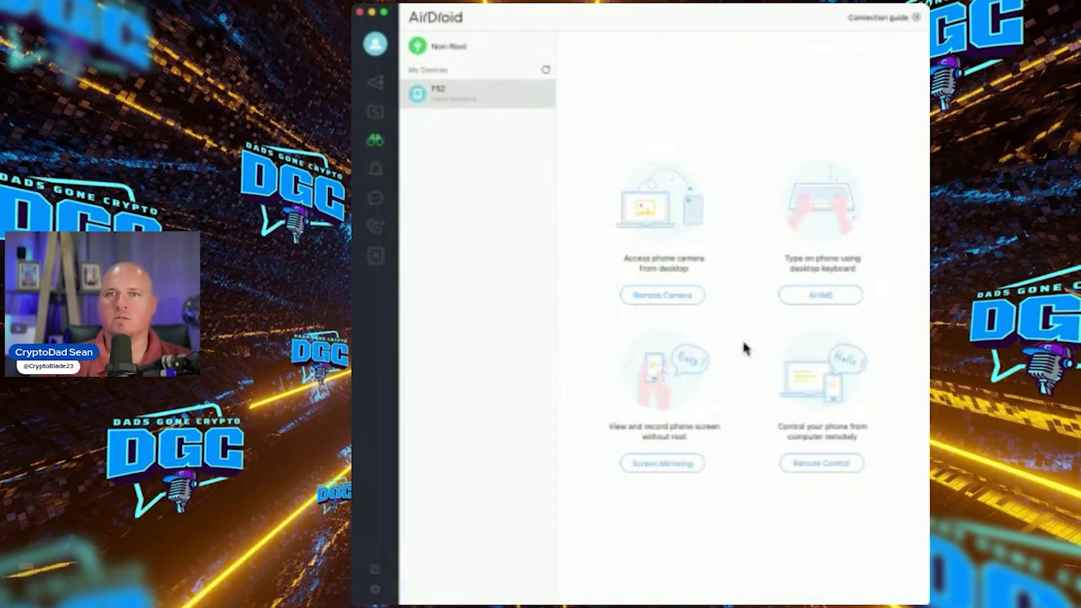